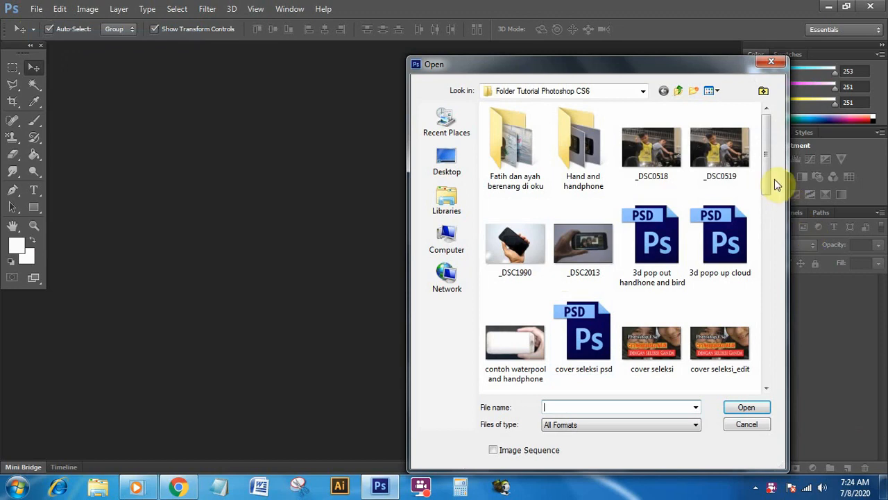
# Open the photo of the man and child swimming in the pool and copy its Background layer twice using Layer Via Copy
pyautogui.moveTo(769, 183); pyautogui.dragTo(775, 394)
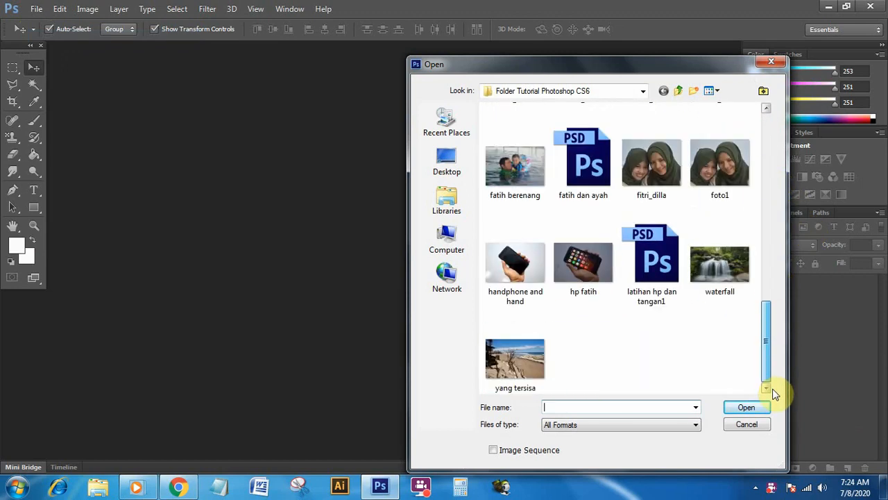
pyautogui.doubleClick(526, 174)
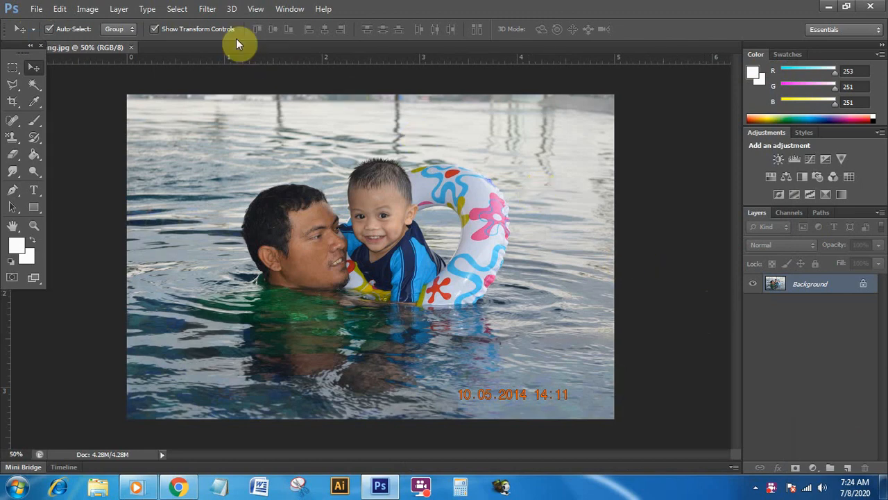
pyautogui.click(119, 10)
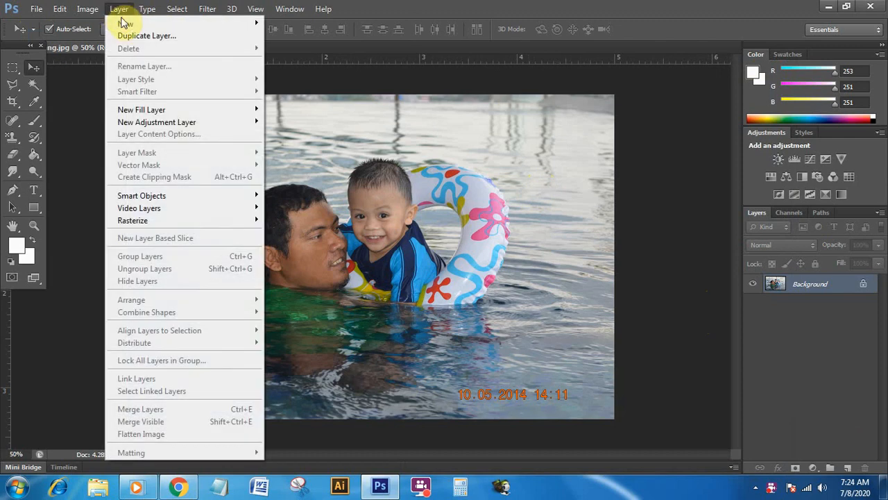
pyautogui.moveTo(125, 23)
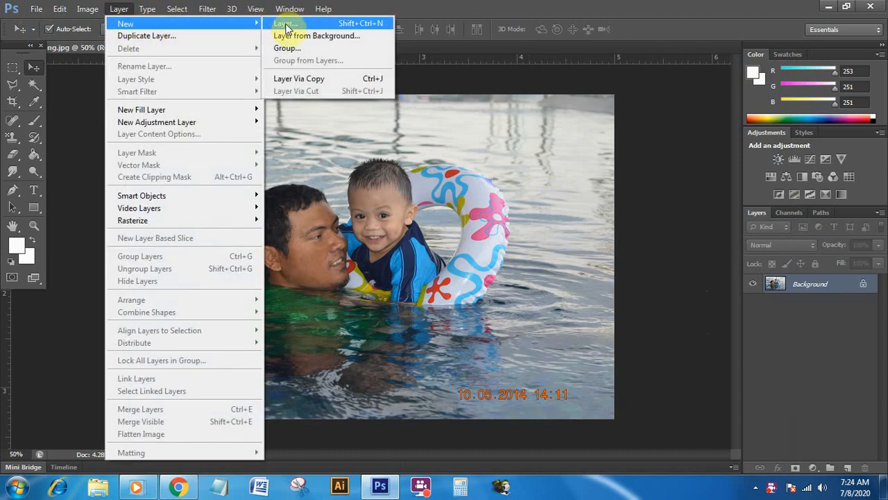
pyautogui.click(308, 78)
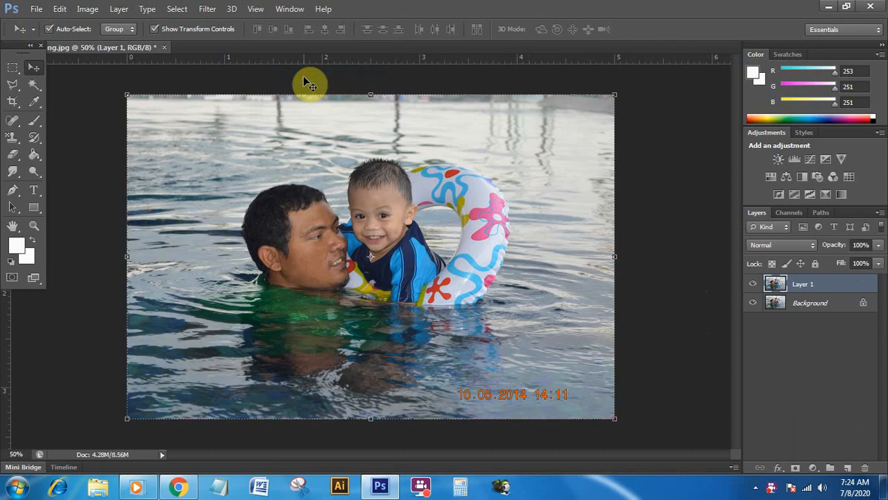
pyautogui.click(120, 10)
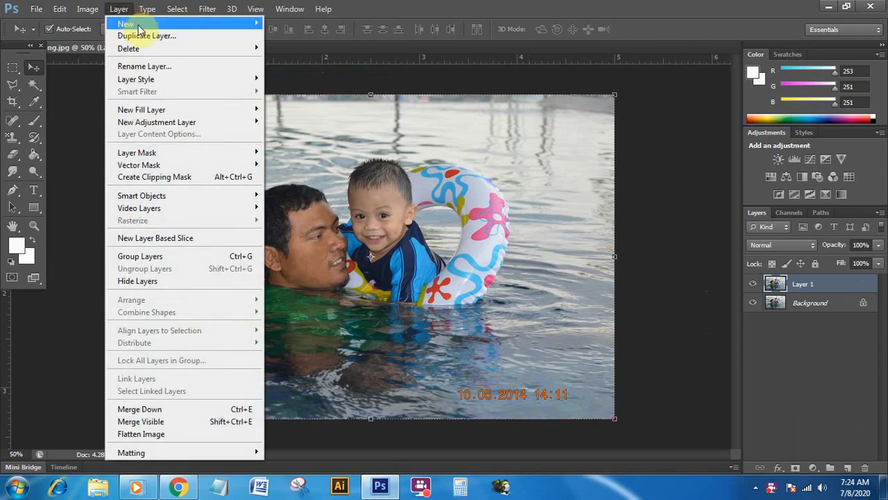
pyautogui.moveTo(142, 24)
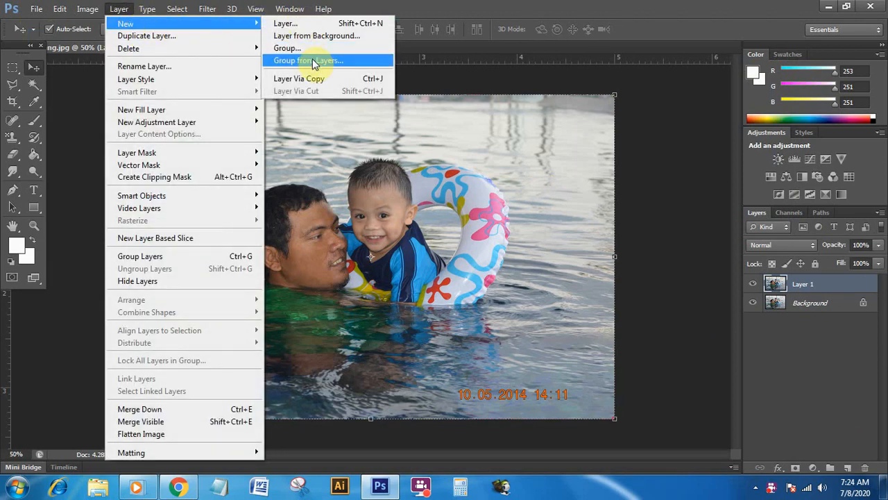
pyautogui.click(316, 80)
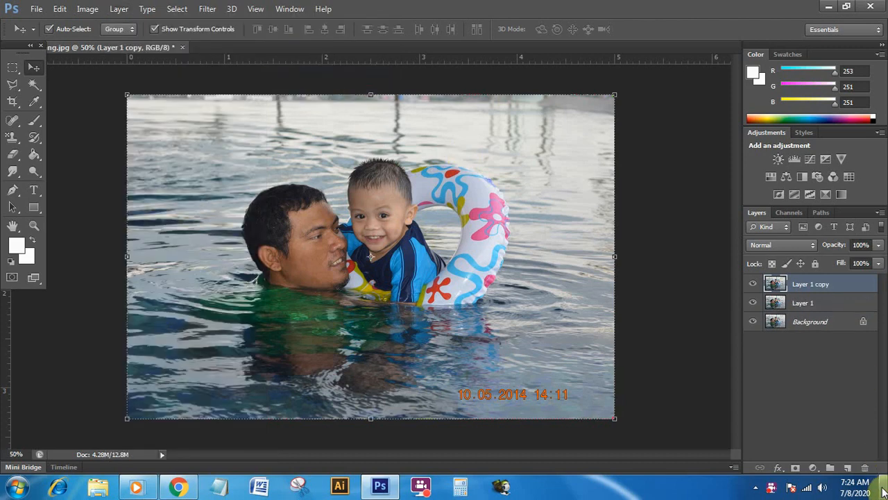
# Create a new empty layer and place it between Layer 1 copy and Layer 1
pyautogui.click(848, 470)
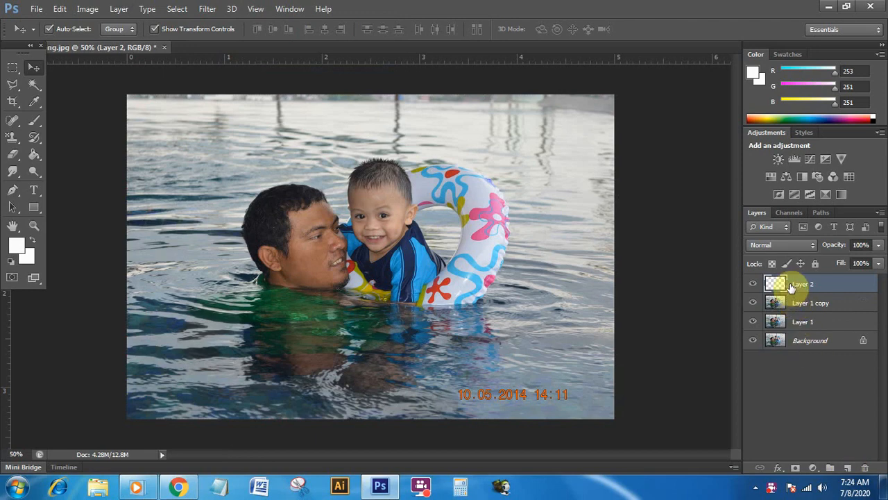
pyautogui.moveTo(791, 286); pyautogui.dragTo(793, 307)
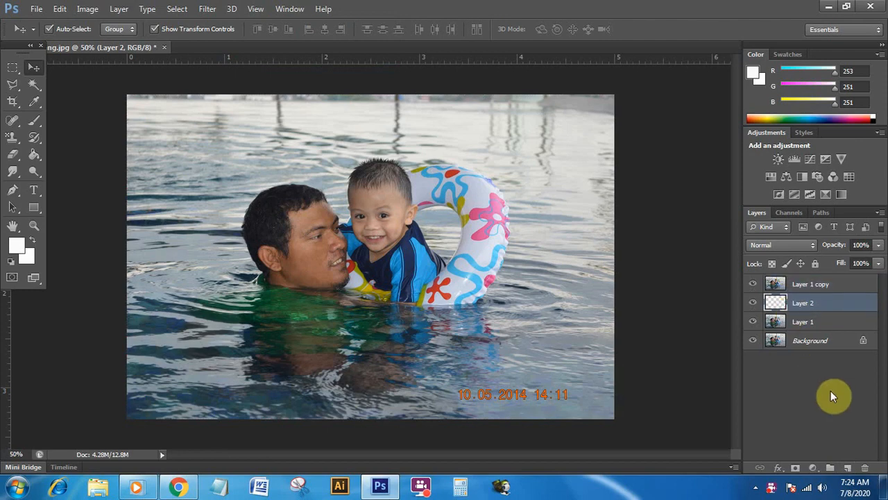
# Reset the foreground and background colors to their defaults and fill the Background layer with black
pyautogui.click(798, 343)
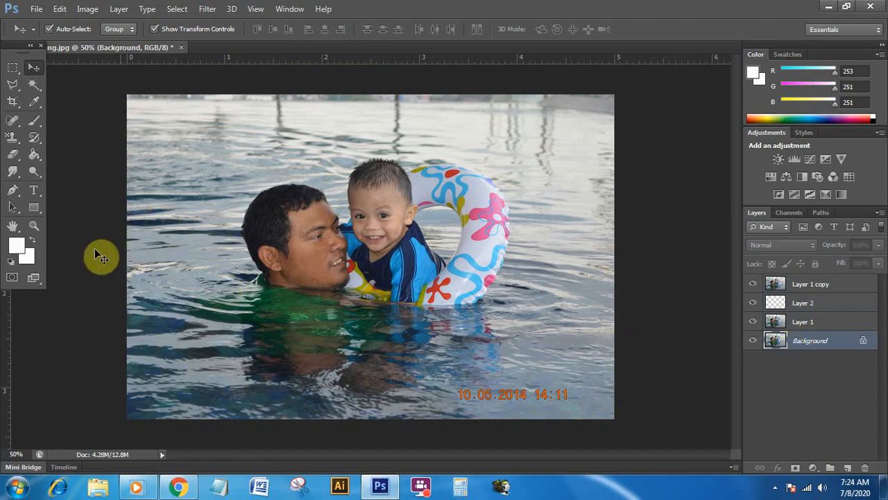
pyautogui.click(11, 261)
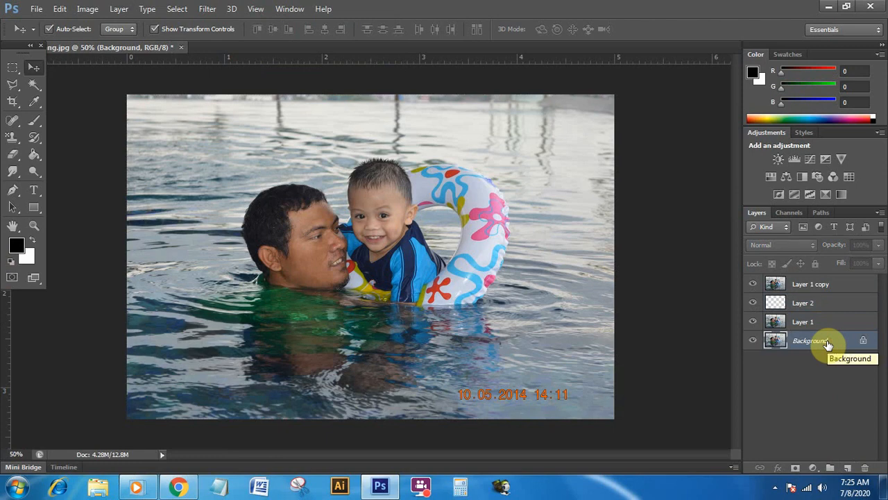
pyautogui.hotkey('alt', 'BackSpace')
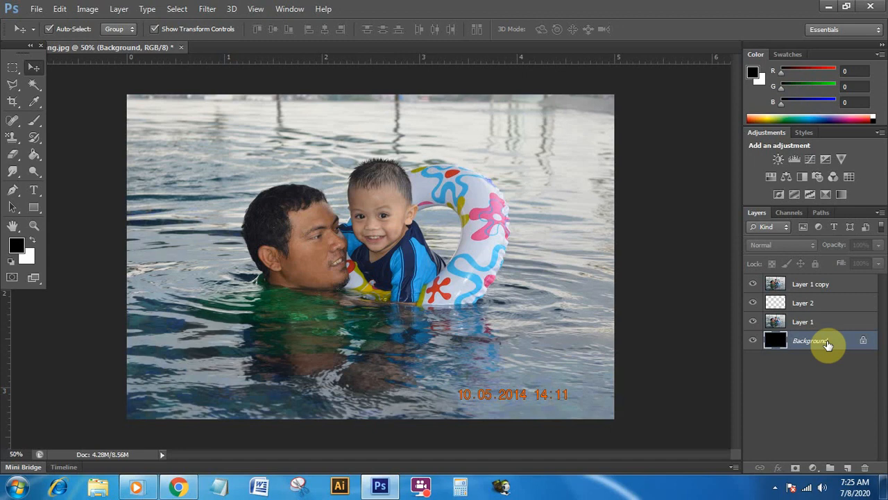
# Rename the empty Layer 2 as Bingkai
pyautogui.click(807, 306)
pyautogui.doubleClick(807, 305)
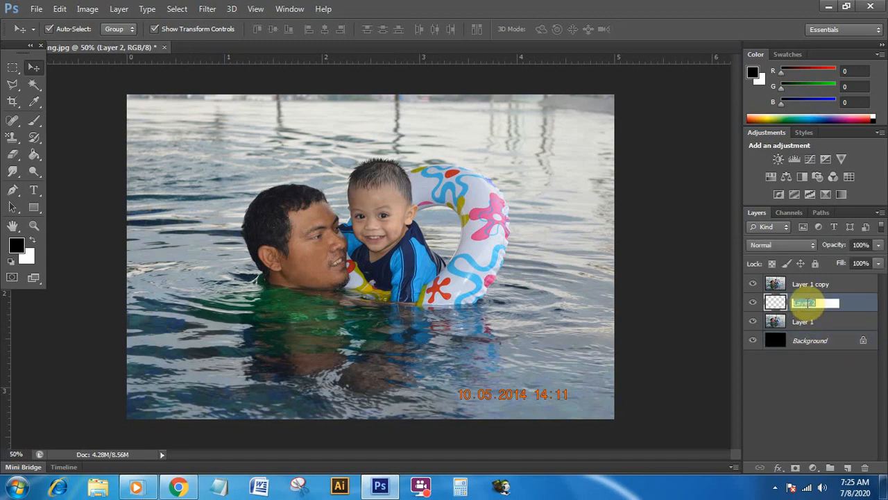
pyautogui.write('Bingkai')
pyautogui.click(869, 310)
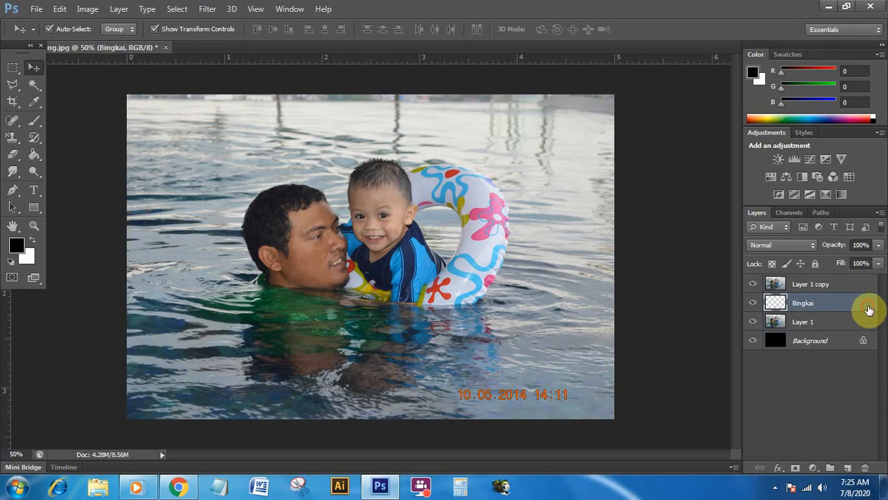
# Hide Layer 1 copy and draw a closed rectangular Pen path across the photo's lower part, from the man's chin to the bottom edge
pyautogui.click(753, 285)
pyautogui.click(13, 190)
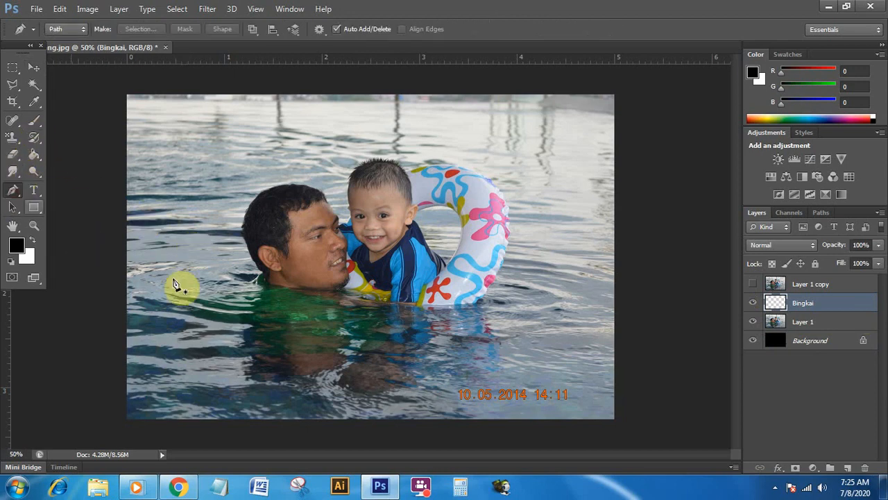
pyautogui.click(153, 419)
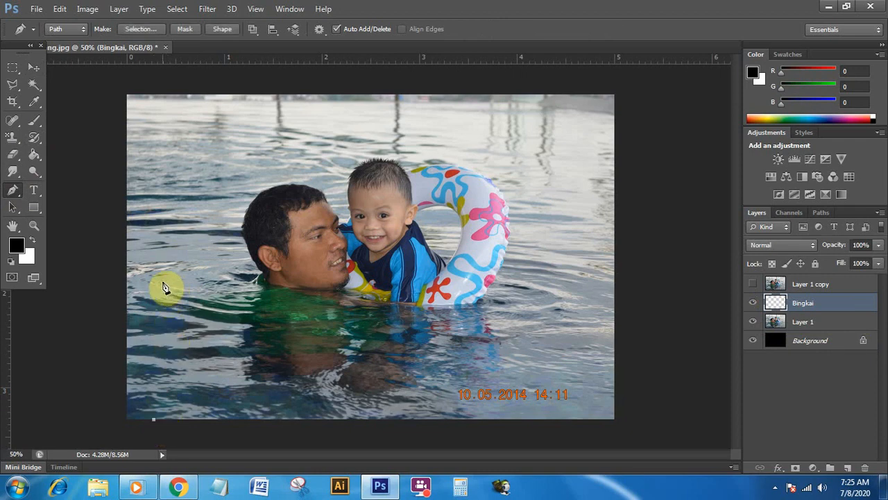
pyautogui.keyDown('shift'); pyautogui.click(157, 283); pyautogui.keyUp('shift')
pyautogui.keyDown('shift'); pyautogui.click(579, 290); pyautogui.keyUp('shift')
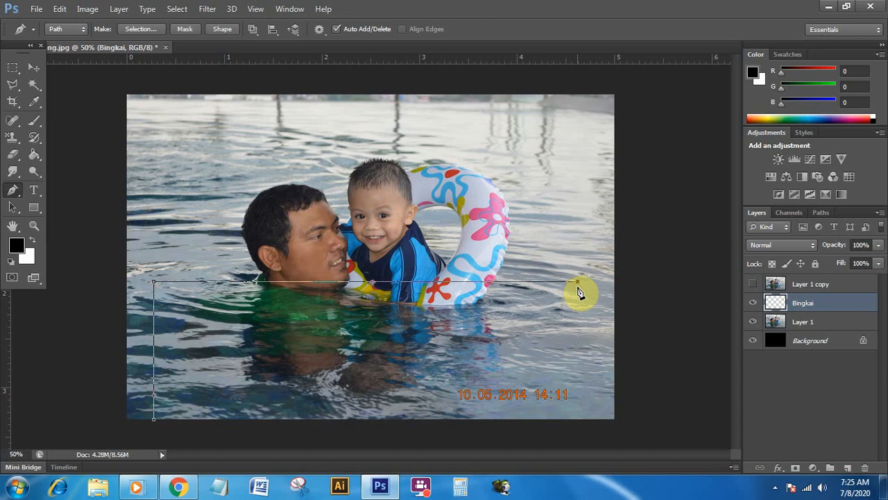
pyautogui.keyDown('shift'); pyautogui.click(579, 420); pyautogui.keyUp('shift')
pyautogui.click(157, 419)
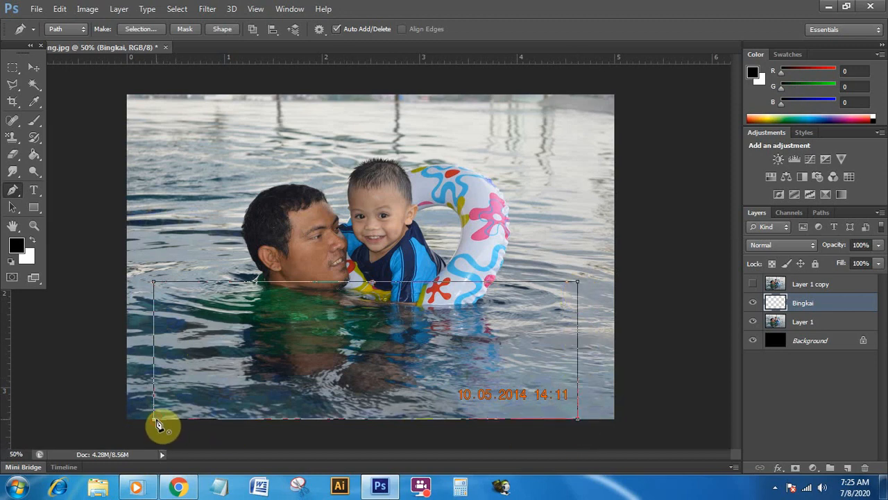
# Convert the rectangular path into a new anti-aliased selection
pyautogui.rightClick(383, 326)
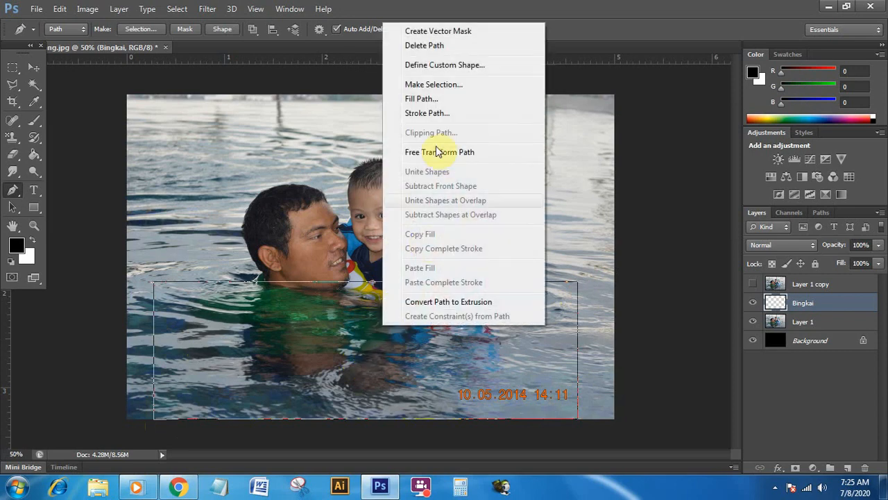
pyautogui.click(455, 87)
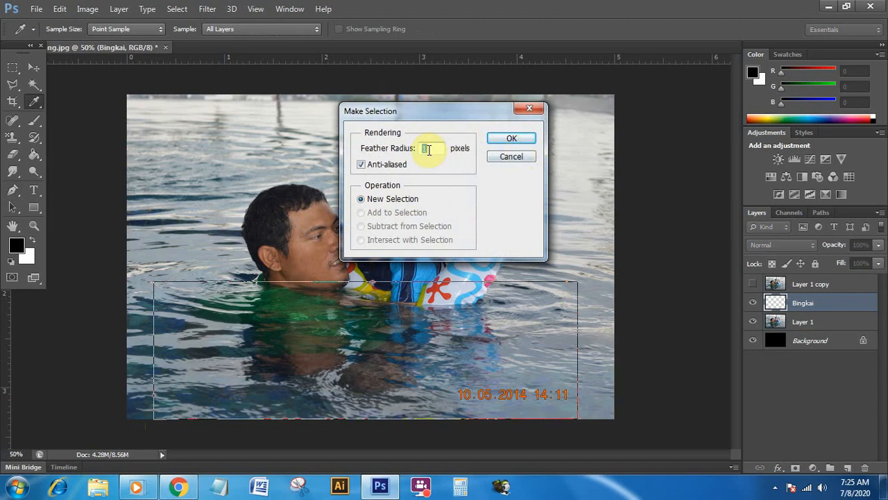
pyautogui.click(511, 139)
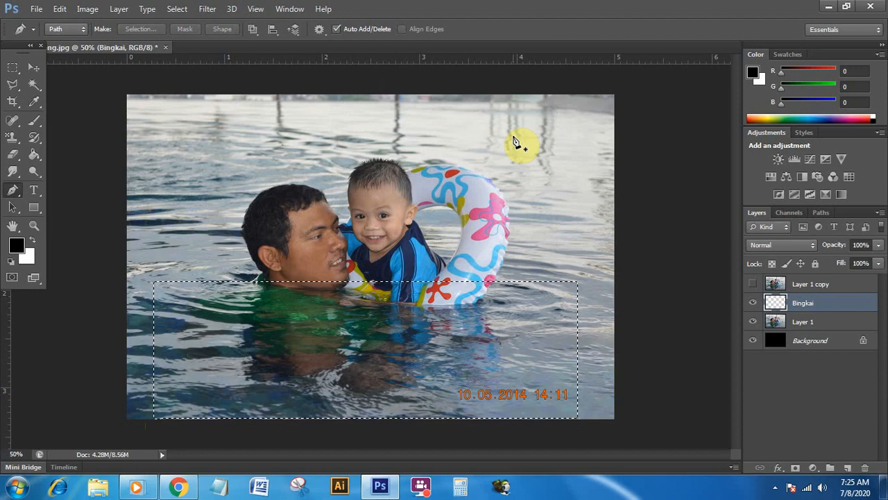
# Stroke the selection on the Bingkai layer with a 25 px white line located inside, and deselect
pyautogui.click(60, 9)
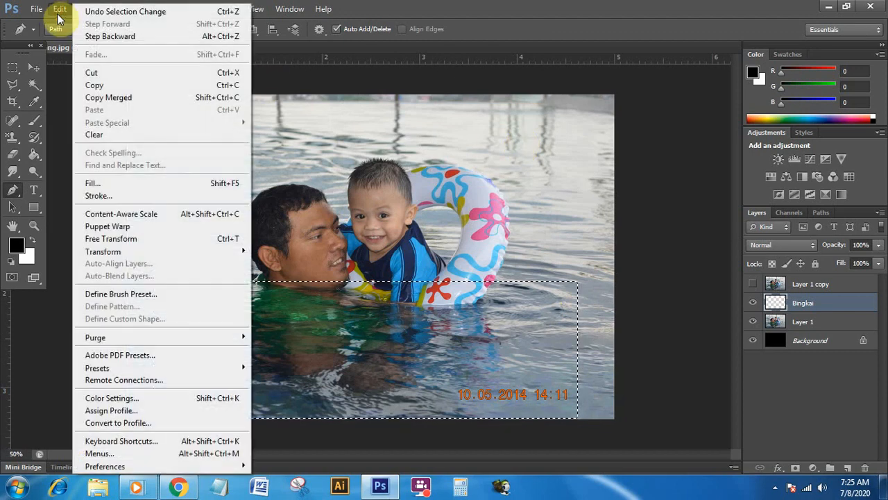
pyautogui.click(134, 196)
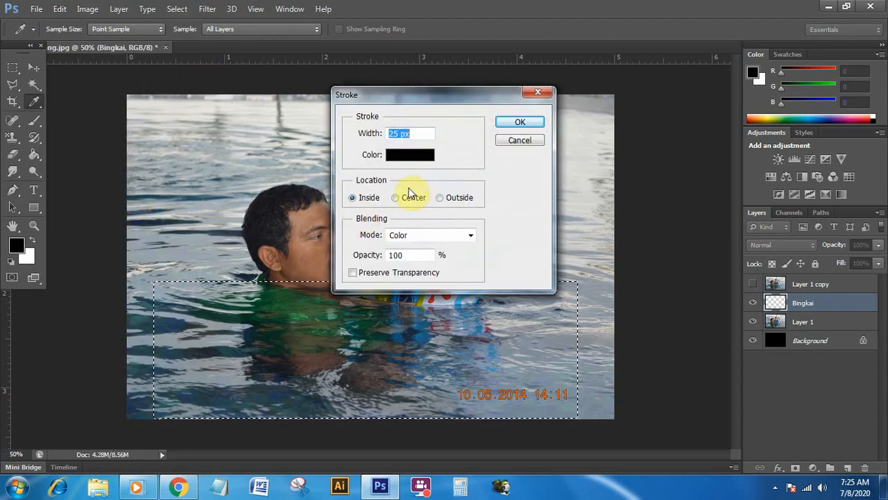
pyautogui.click(401, 156)
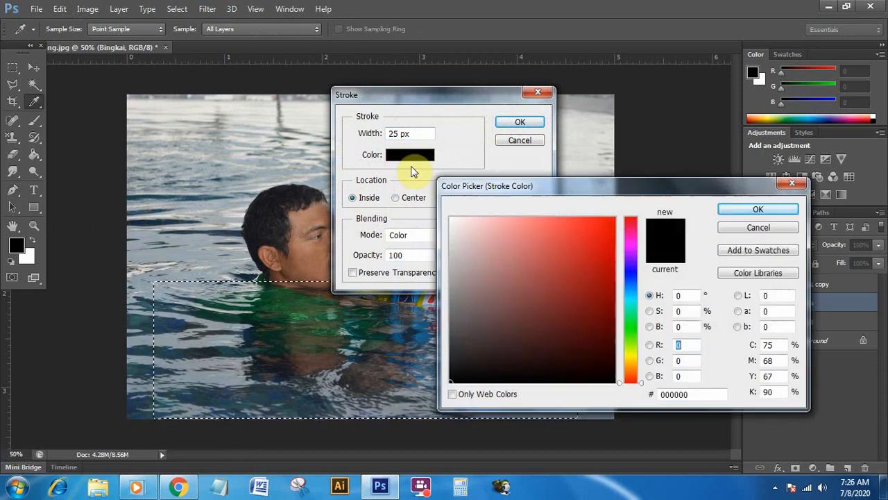
pyautogui.click(451, 219)
pyautogui.click(735, 208)
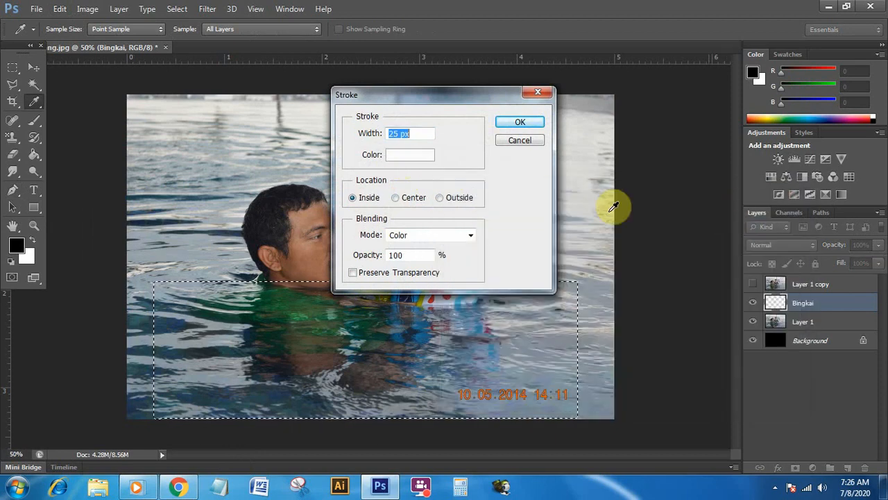
pyautogui.click(520, 122)
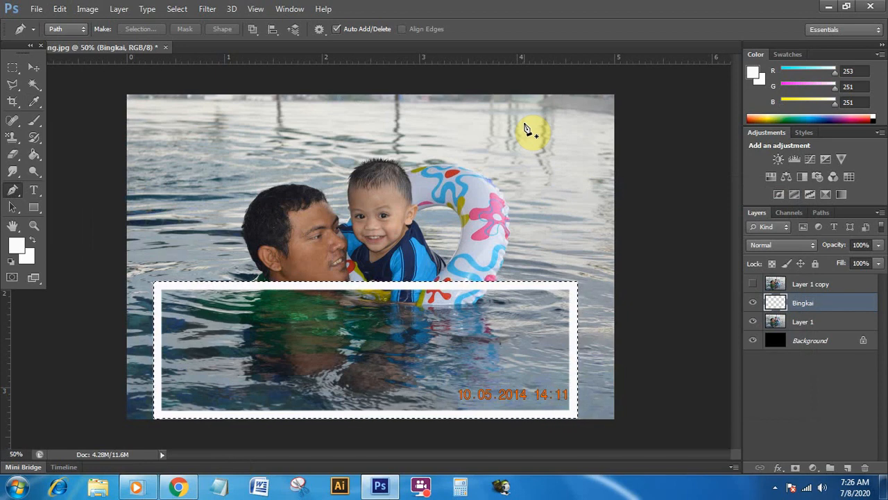
pyautogui.click(185, 12)
pyautogui.click(190, 34)
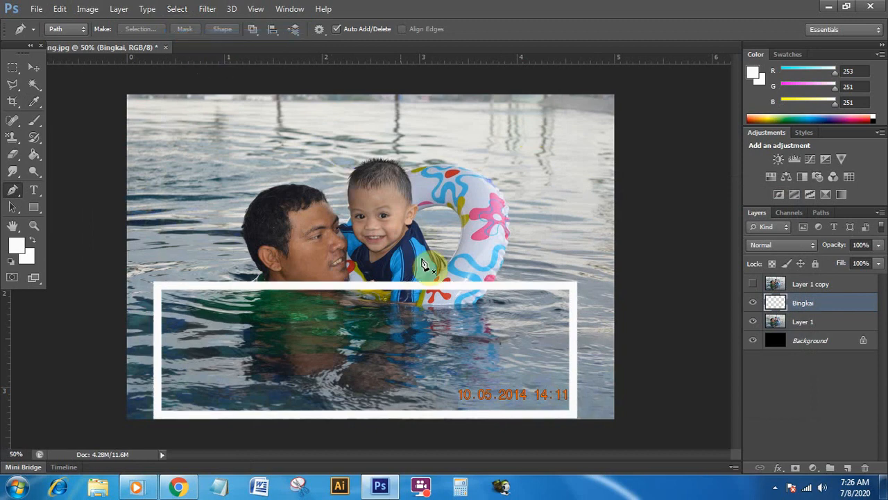
# Apply a Perspective transform to the white frame, narrowing its upper edge and widening its lower edge nearly to the photo's width
pyautogui.click(59, 9)
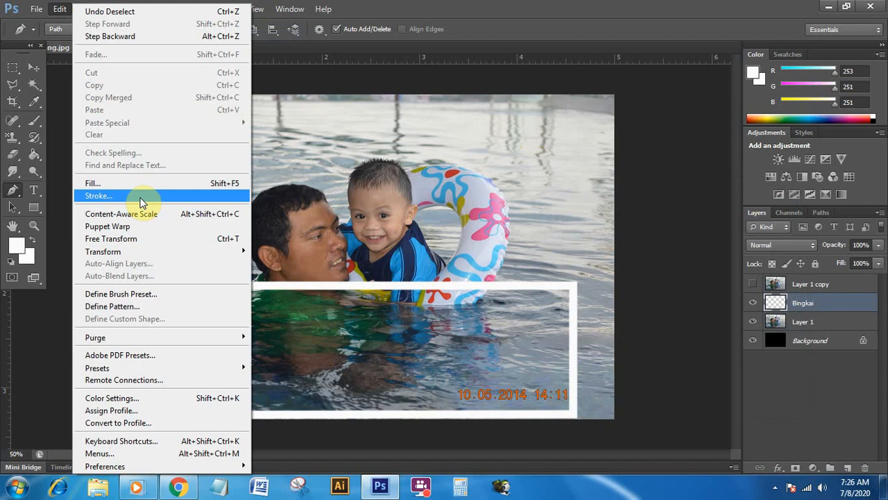
pyautogui.moveTo(142, 253)
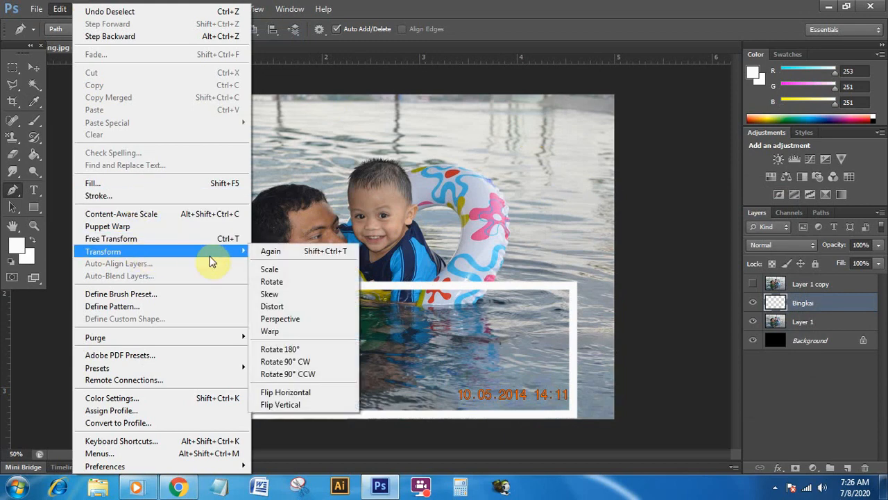
pyautogui.click(327, 325)
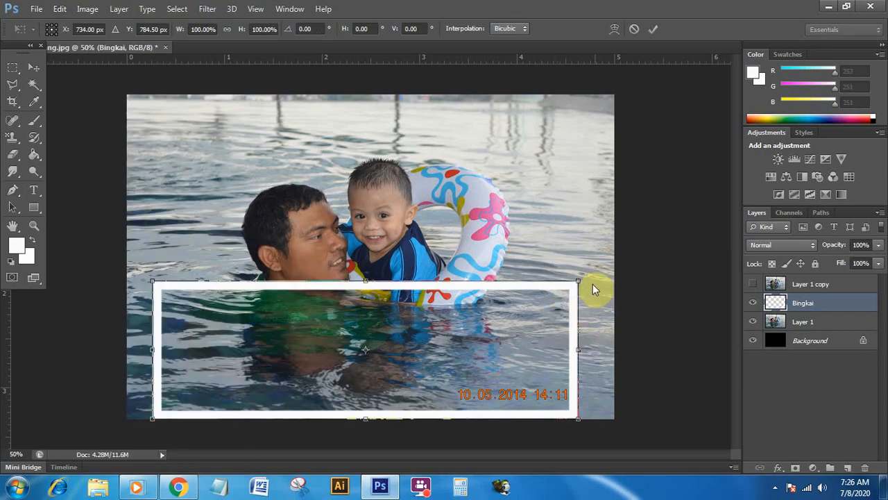
pyautogui.moveTo(581, 284); pyautogui.dragTo(511, 289)
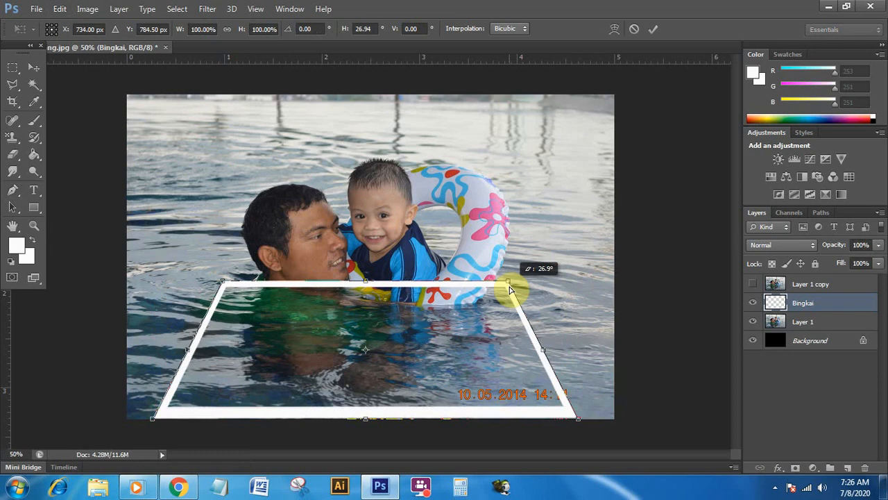
pyautogui.moveTo(511, 289); pyautogui.dragTo(517, 290)
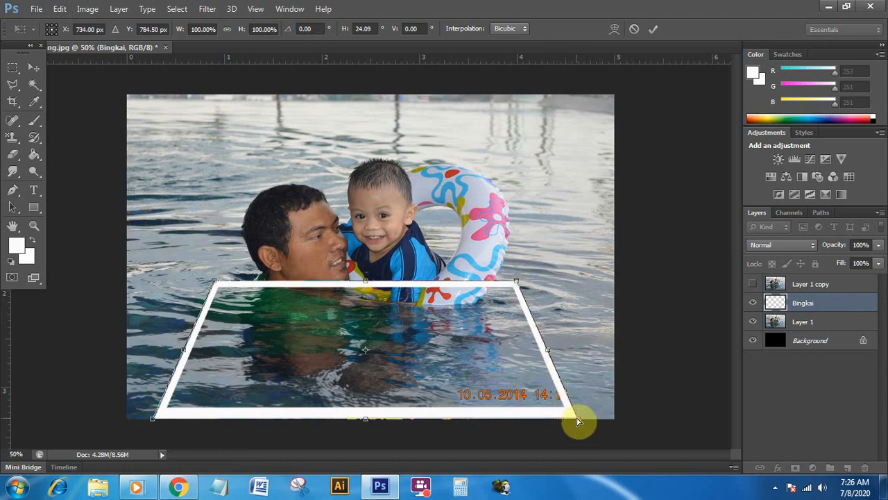
pyautogui.moveTo(580, 421); pyautogui.dragTo(605, 428)
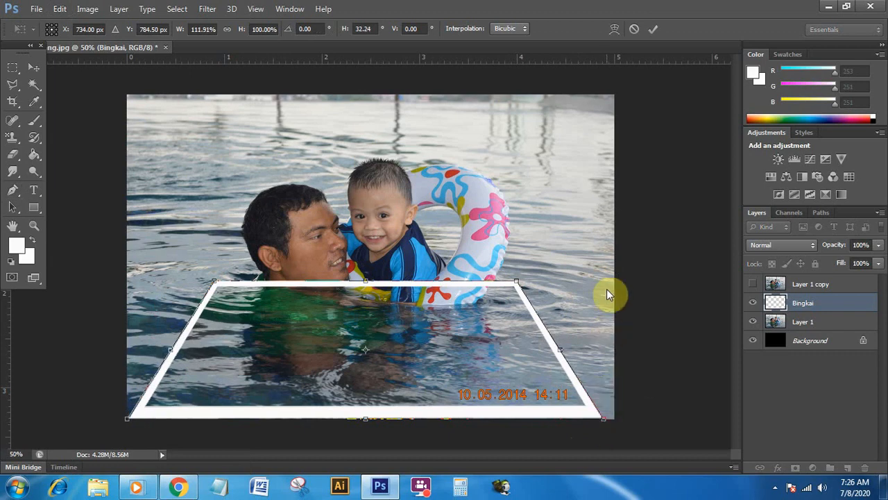
pyautogui.press('Return')
pyautogui.press('p')
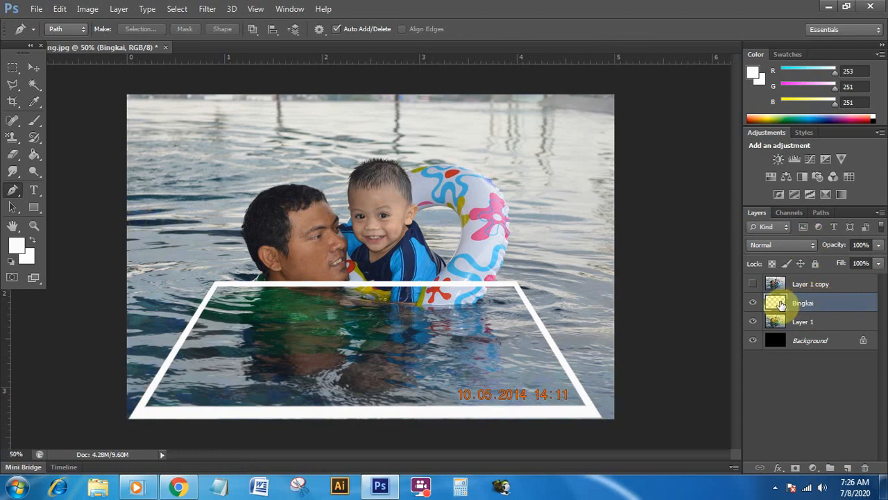
# Load the Bingkai frame's outline as a selection and invert it
pyautogui.keyDown('ctrl'); pyautogui.click(782, 304); pyautogui.keyUp('ctrl')
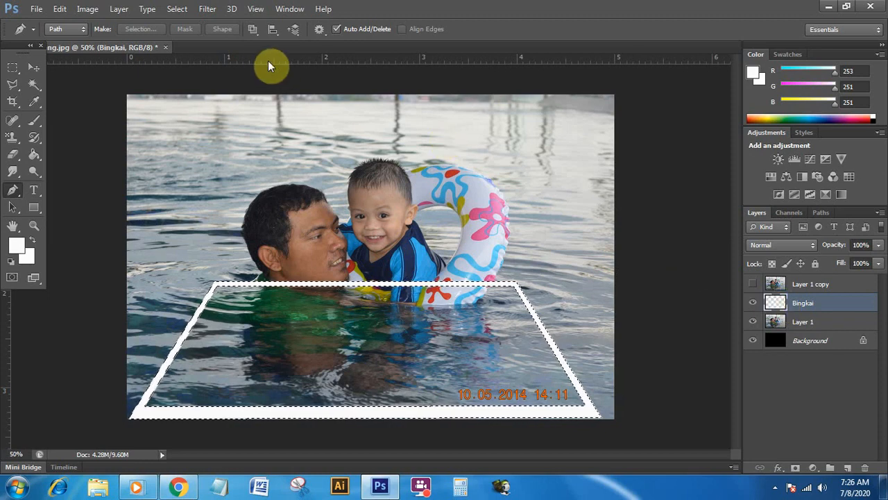
pyautogui.click(176, 9)
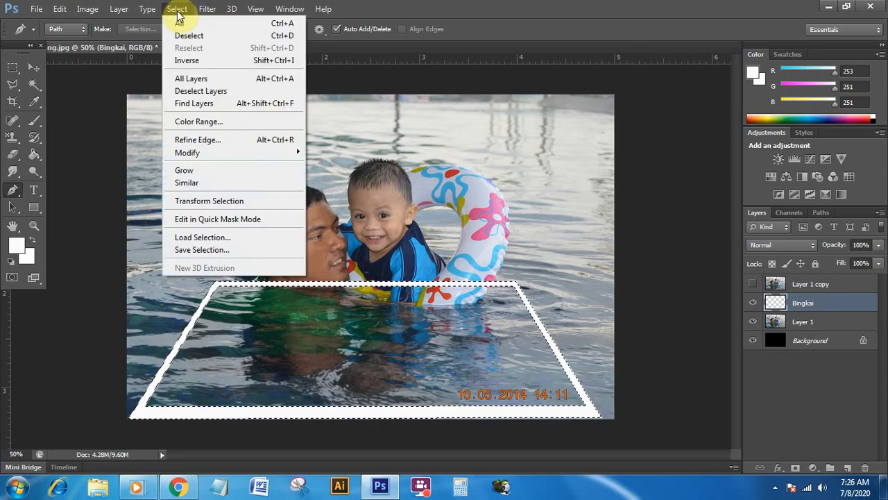
pyautogui.click(203, 62)
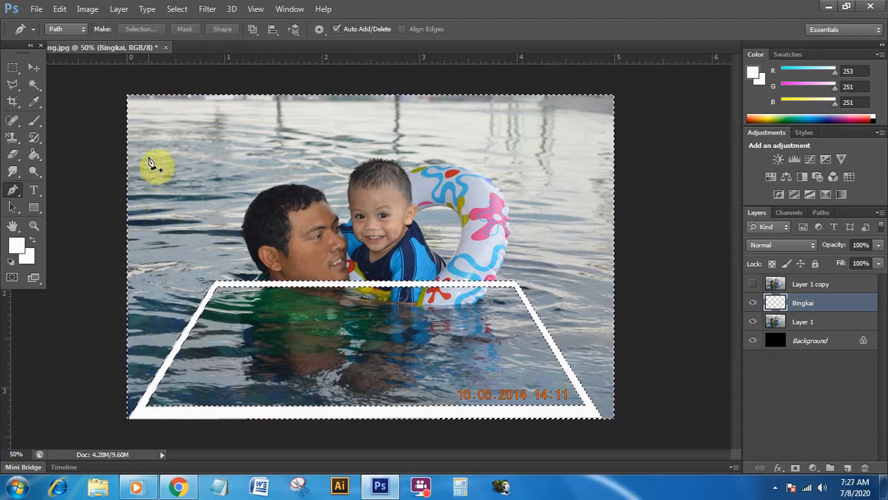
# Use Quick Mask with a black Paint Bucket fill outside the white frame so that only the frame's interior is selected
pyautogui.press('q')
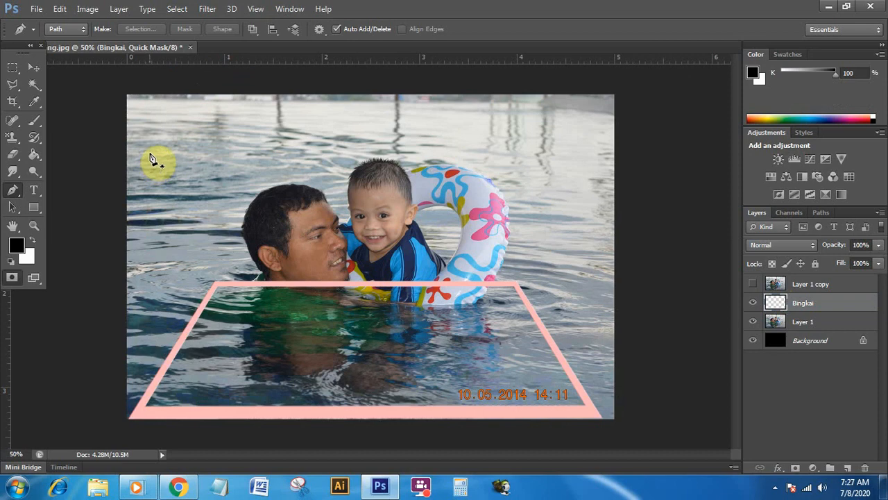
pyautogui.moveTo(36, 156)
pyautogui.mouseDown()
pyautogui.moveTo(80, 175)
pyautogui.moveTo(81, 165)
pyautogui.mouseUp()
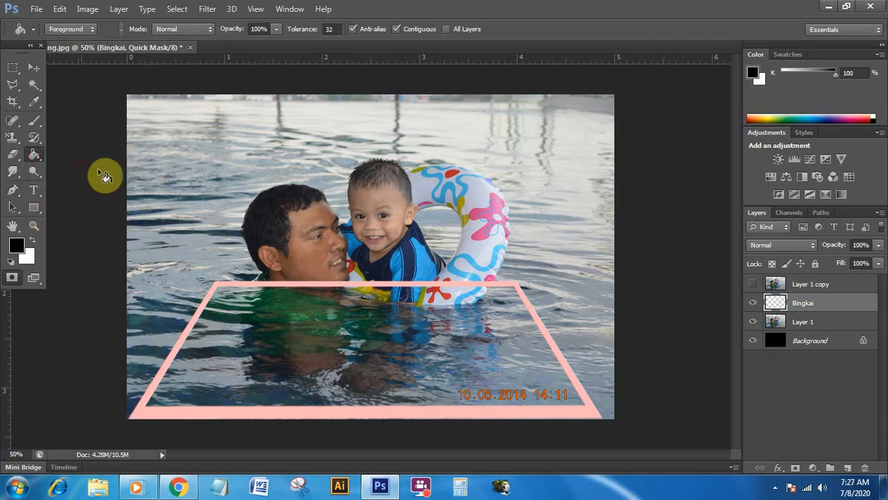
pyautogui.click(209, 176)
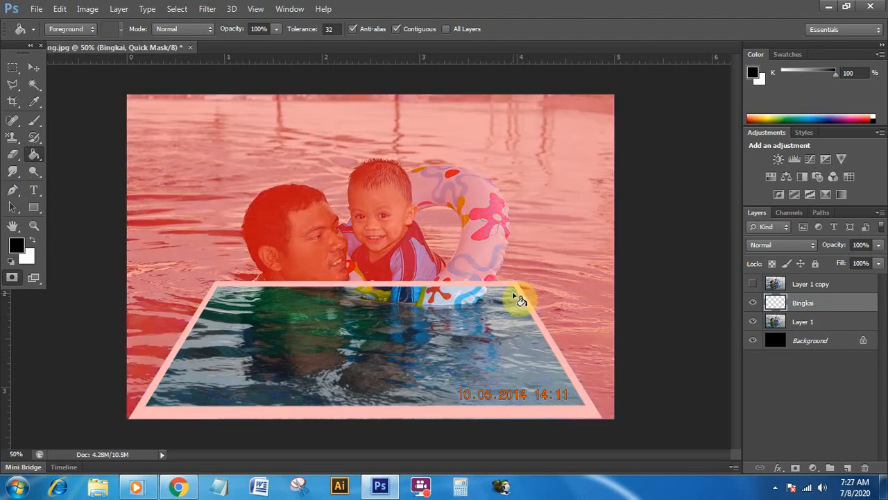
pyautogui.press('q')
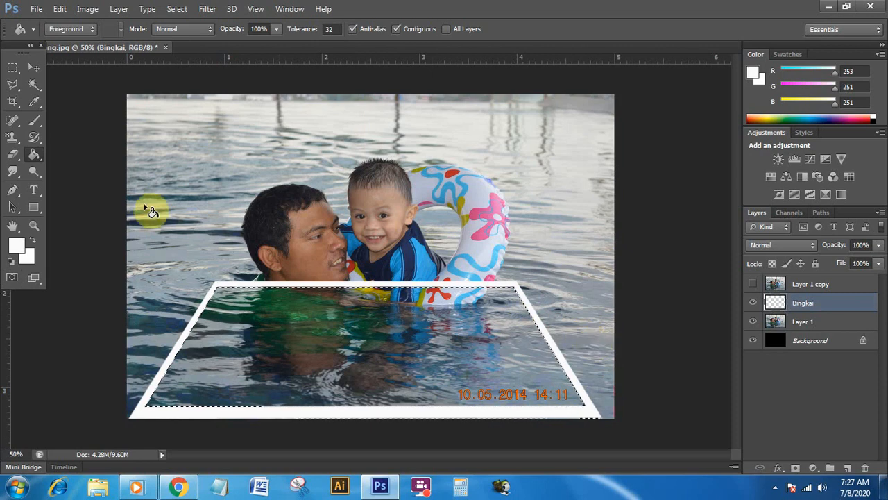
# Add a layer mask to Layer 1 from the selection, and make Layer 1 copy visible again
pyautogui.click(816, 322)
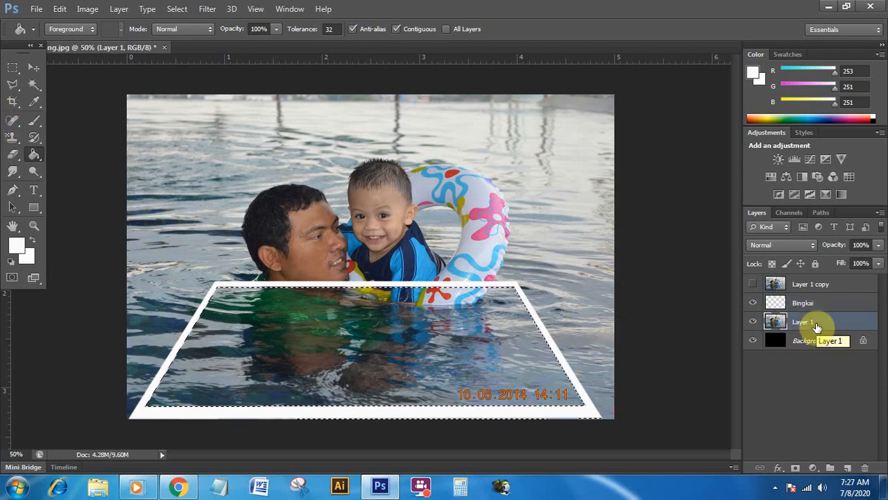
pyautogui.click(796, 468)
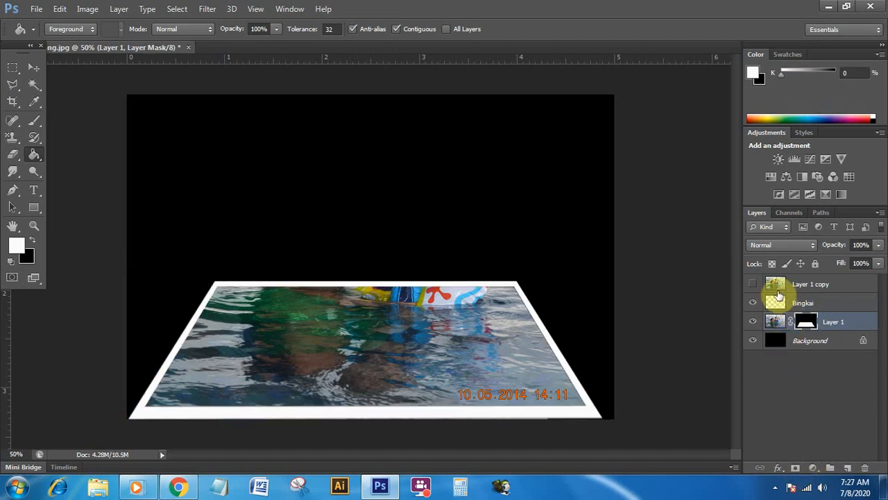
pyautogui.click(755, 286)
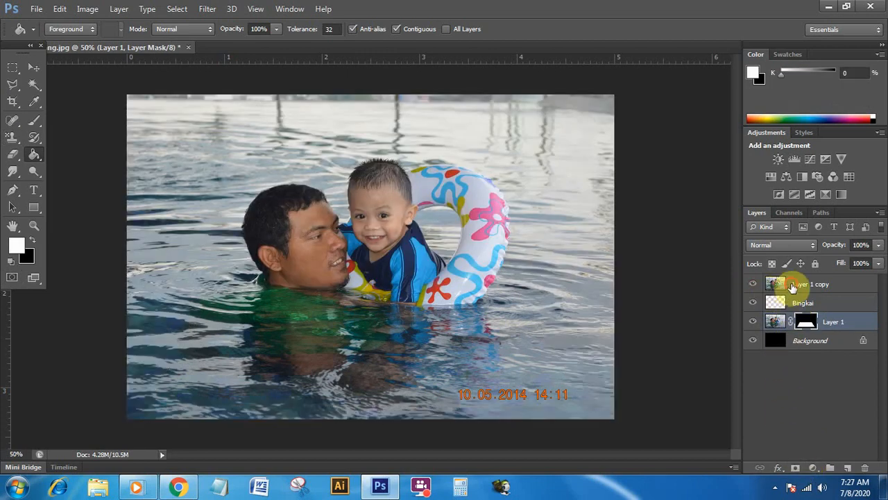
# On Layer 1 copy, start a Polygonal Lasso outline at the waterline behind the man and trace around his hair and forehead
pyautogui.click(793, 286)
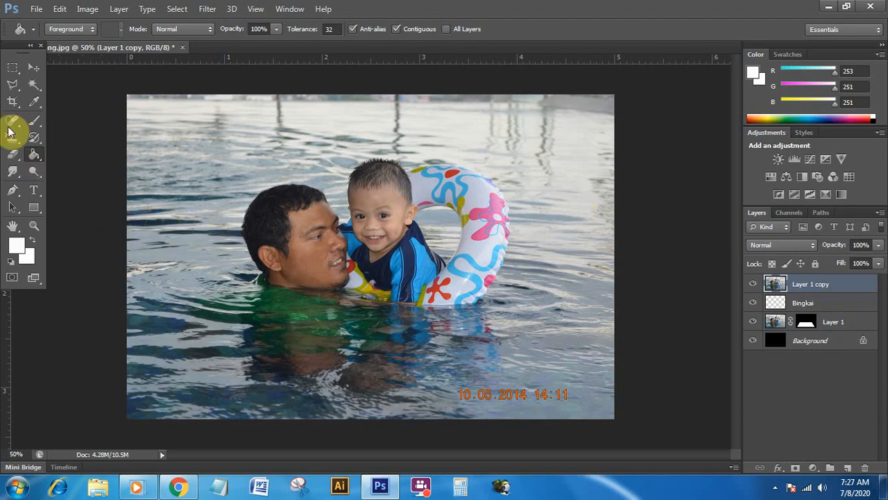
pyautogui.click(13, 85)
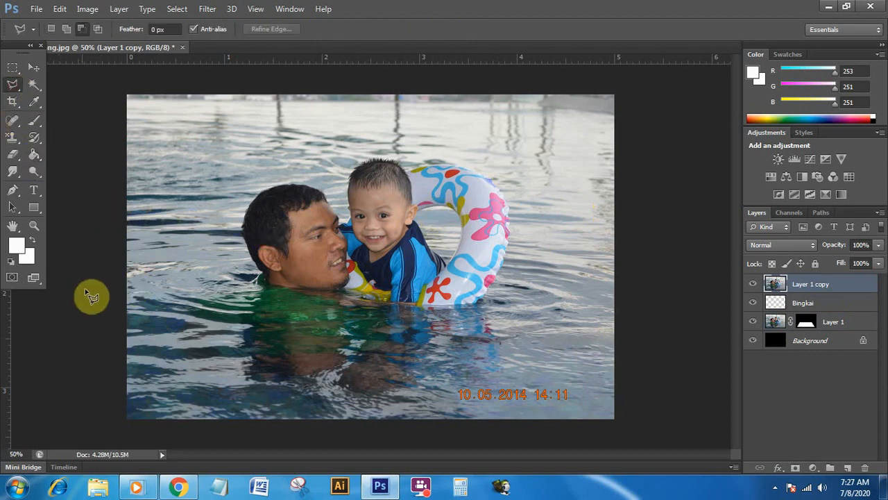
pyautogui.scroll(5, 194, 286)
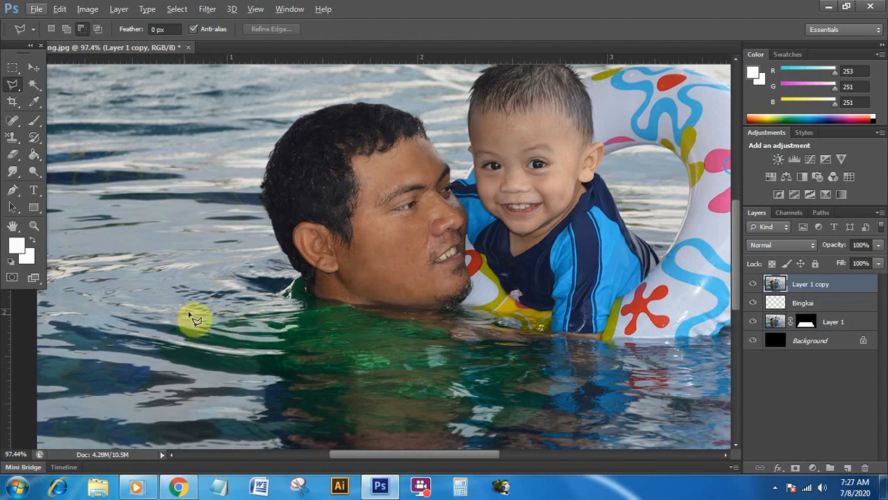
pyautogui.click(227, 306)
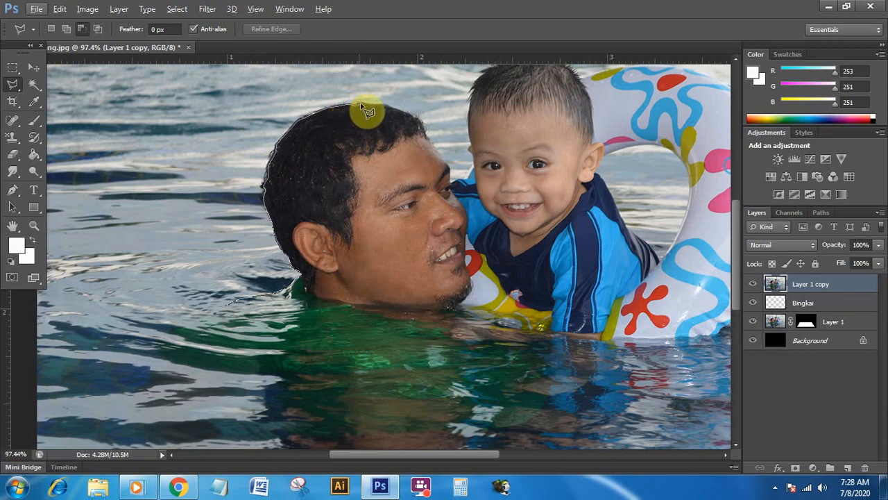
pyautogui.click(369, 105)
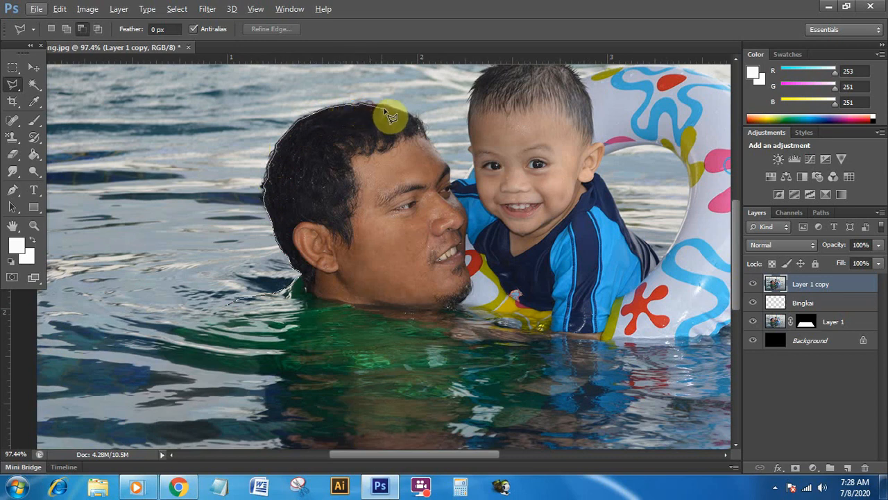
pyautogui.click(397, 110)
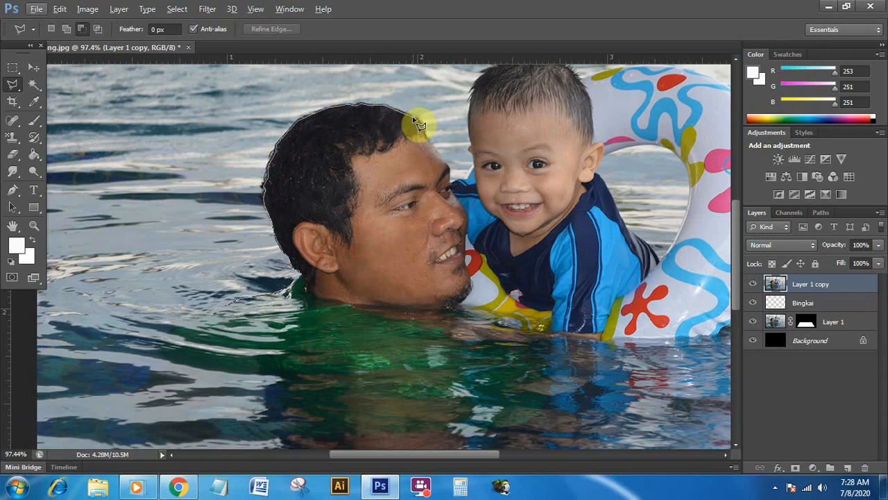
pyautogui.click(410, 115)
pyautogui.click(420, 122)
pyautogui.click(425, 135)
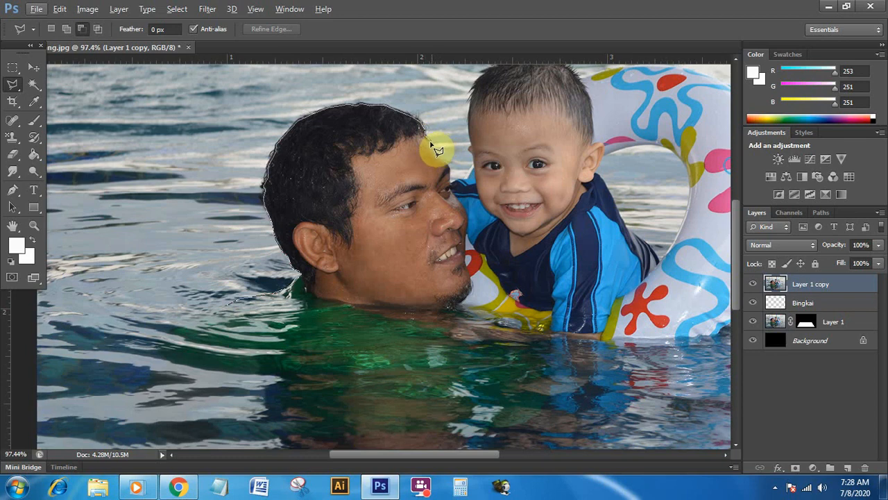
pyautogui.click(431, 144)
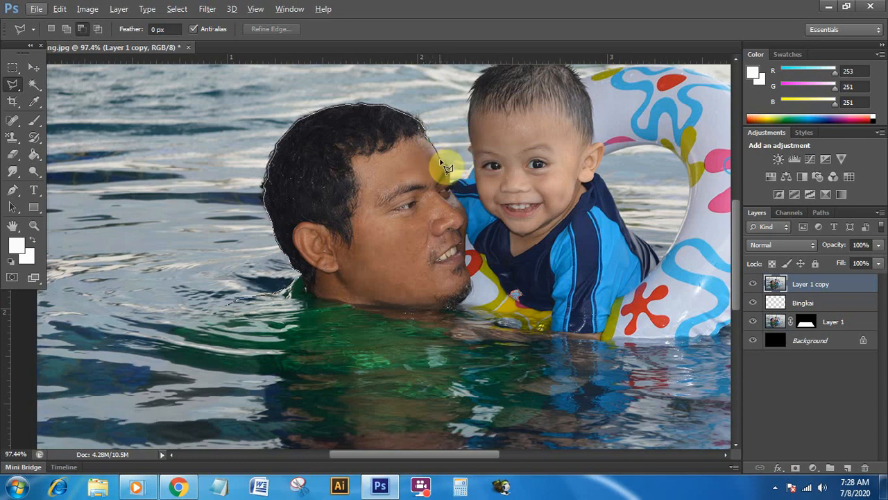
pyautogui.click(441, 161)
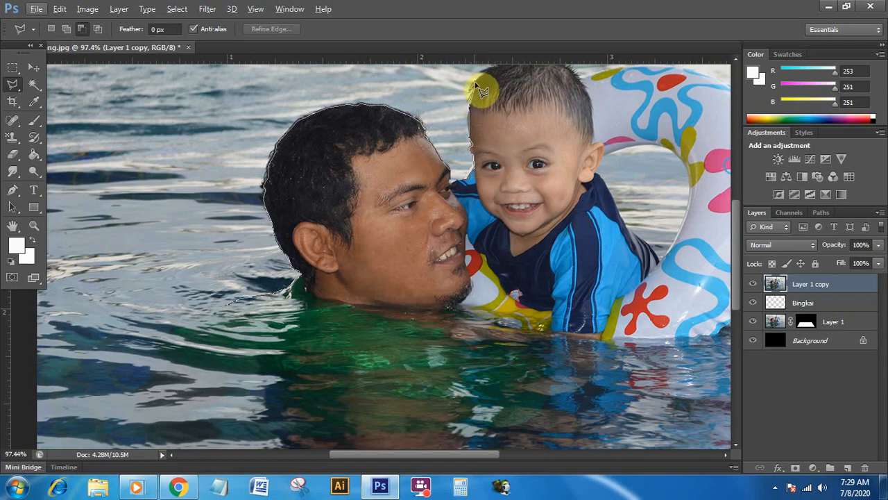
# Continue the lasso outline over the spiky top of the boy's hair to where it meets the swim ring
pyautogui.moveTo(510, 89); pyautogui.dragTo(375, 233)
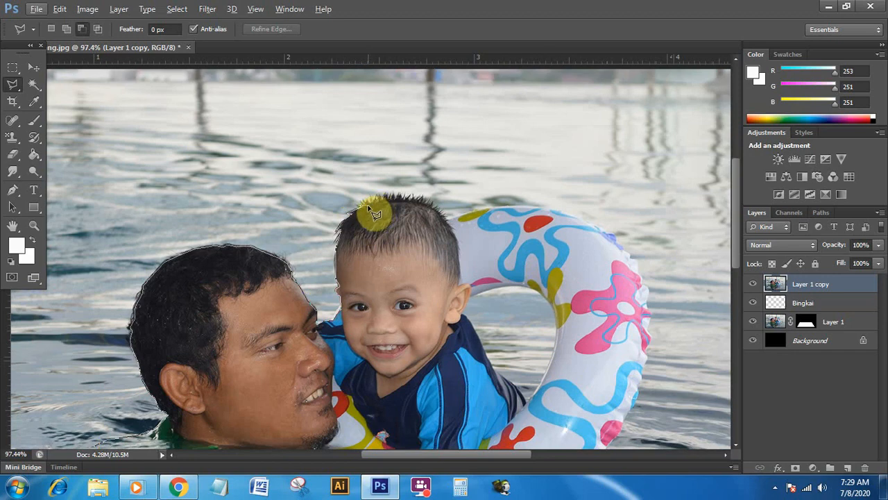
pyautogui.click(363, 201)
pyautogui.click(410, 199)
pyautogui.click(414, 195)
pyautogui.click(417, 200)
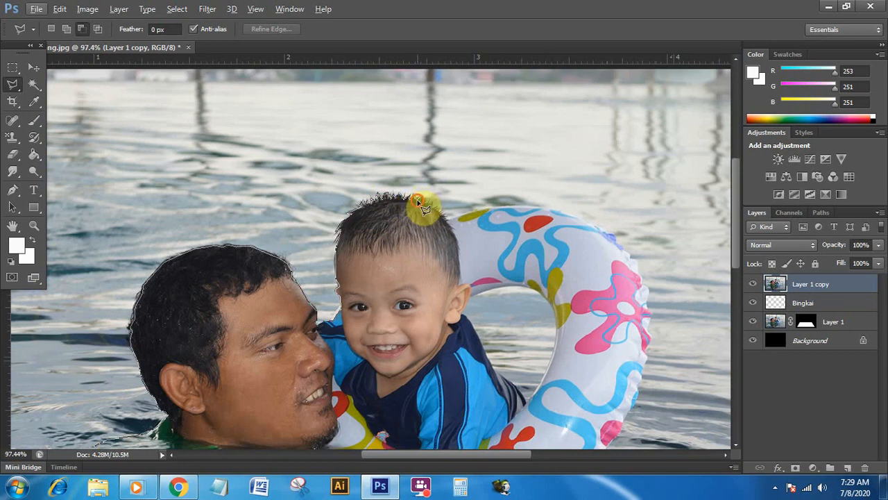
pyautogui.click(423, 203)
pyautogui.click(439, 209)
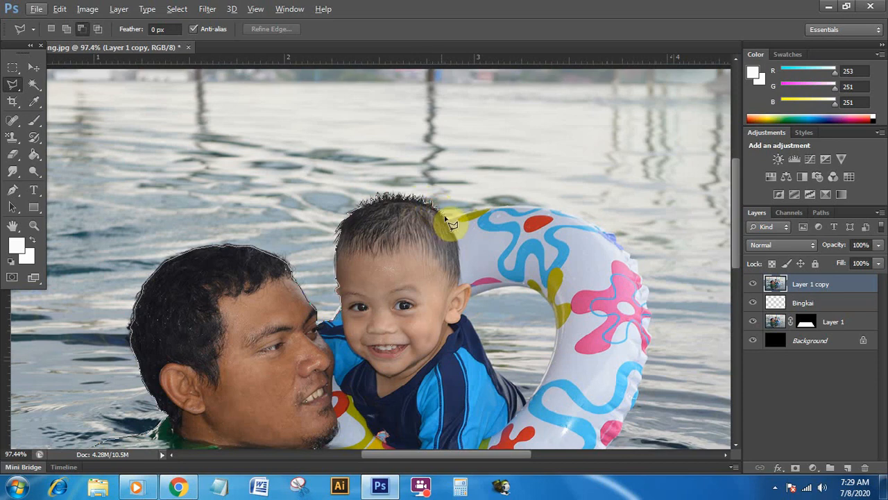
pyautogui.click(442, 213)
pyautogui.click(447, 216)
# Trace the lasso outline along the swim ring's upper curve and around its wrinkled shoulder beside the pink flower
pyautogui.click(528, 206)
pyautogui.click(585, 241)
pyautogui.click(599, 228)
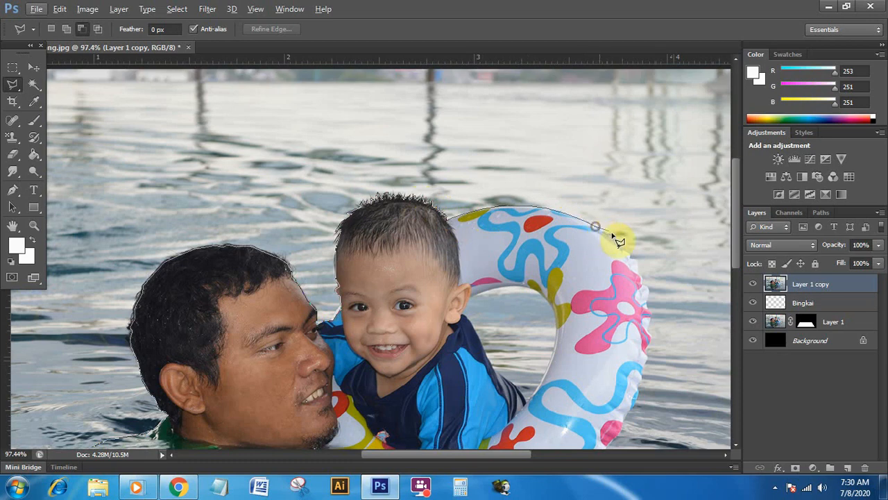
pyautogui.click(613, 240)
pyautogui.click(607, 236)
pyautogui.click(615, 241)
pyautogui.click(623, 247)
pyautogui.click(630, 251)
pyautogui.click(630, 258)
pyautogui.click(639, 275)
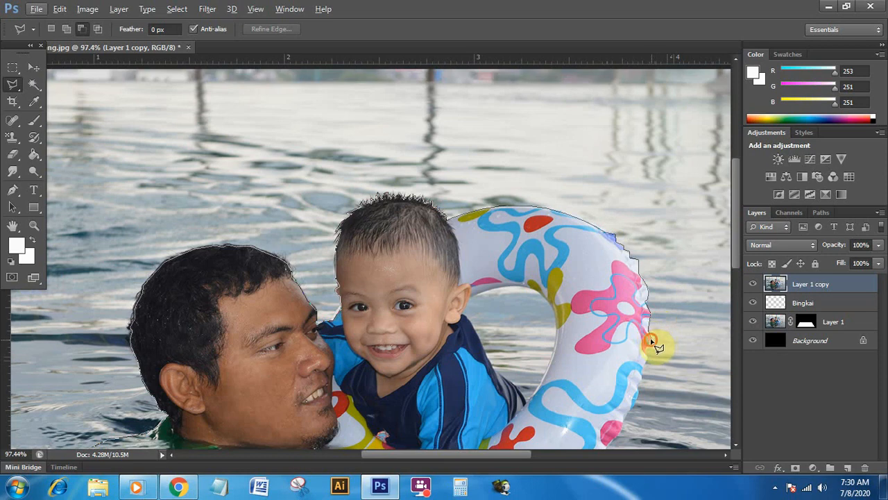
# Continue the lasso outline down the swim ring's outer side to the small pink spot
pyautogui.click(650, 352)
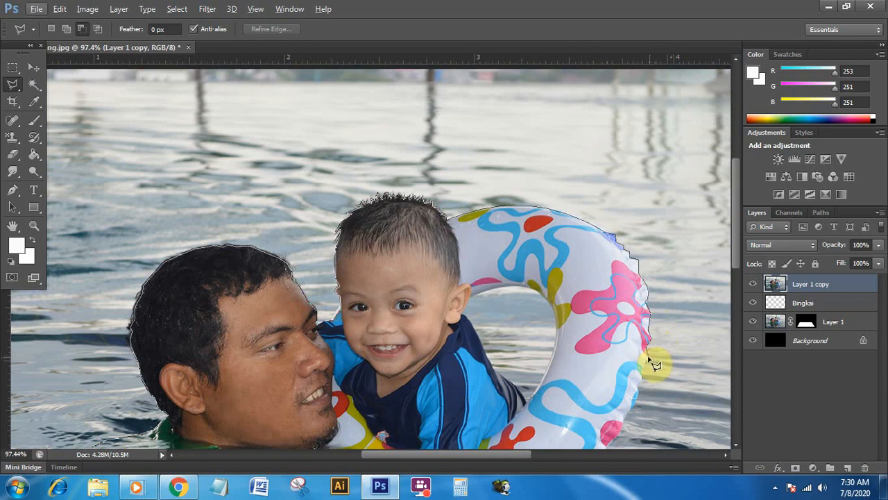
pyautogui.click(637, 401)
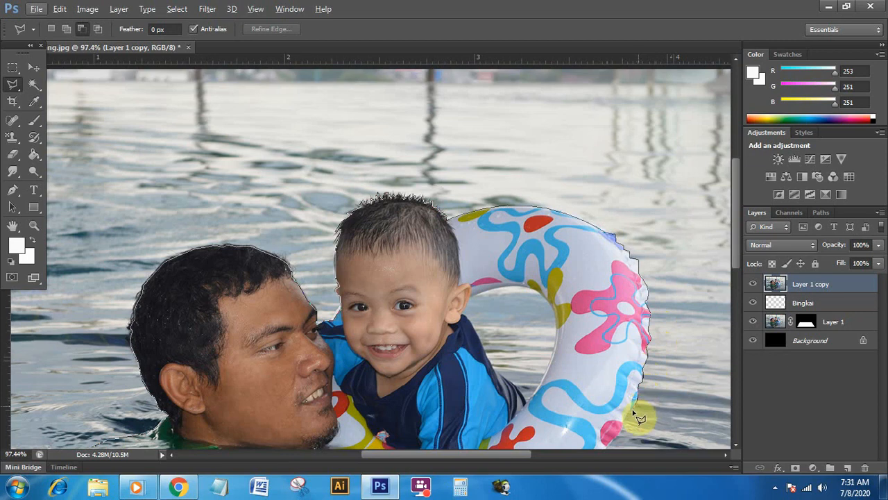
pyautogui.click(628, 409)
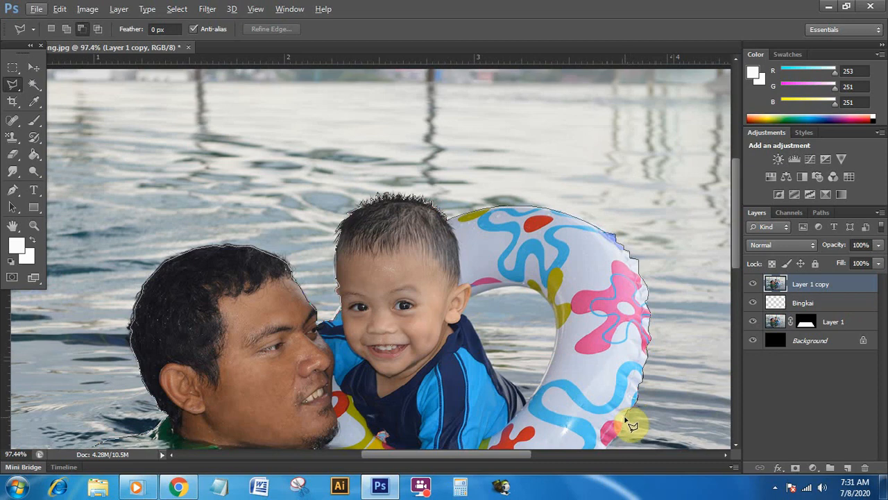
pyautogui.click(626, 429)
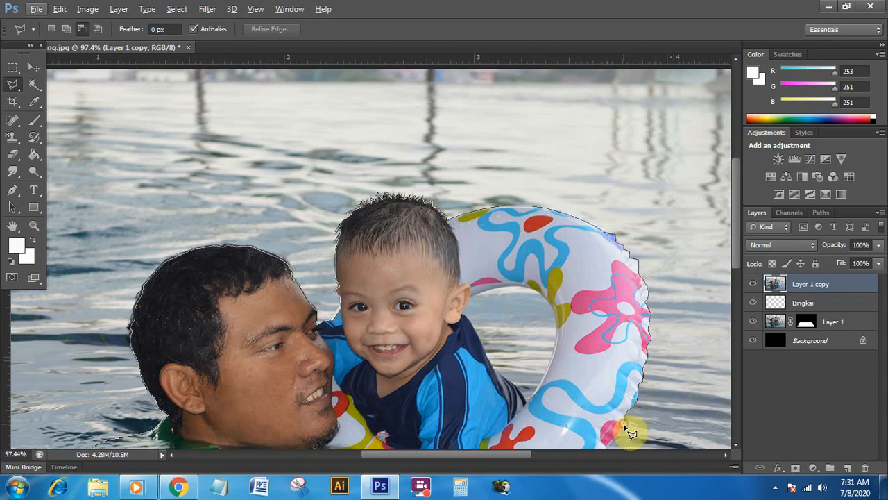
pyautogui.click(619, 433)
pyautogui.click(616, 438)
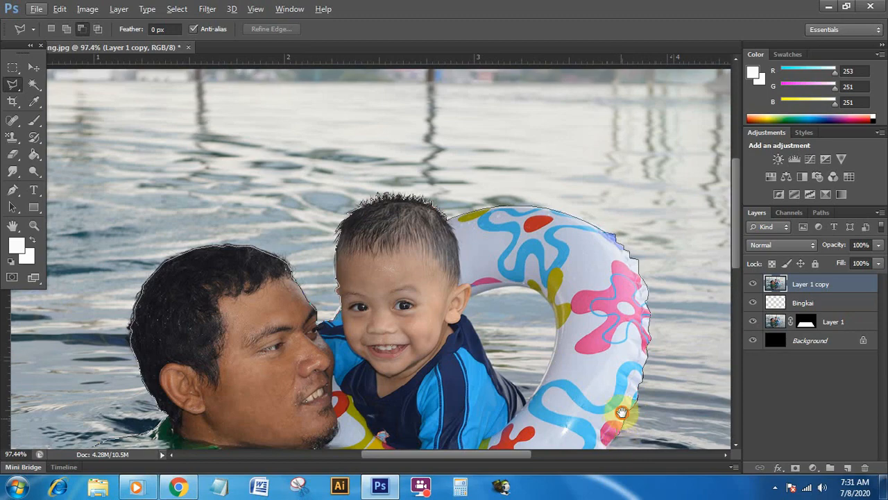
# Continue the lasso outline past the small pink spot and down the swim ring's lower edge to the waterline
pyautogui.moveTo(622, 413); pyautogui.dragTo(631, 220)
pyautogui.click(639, 226)
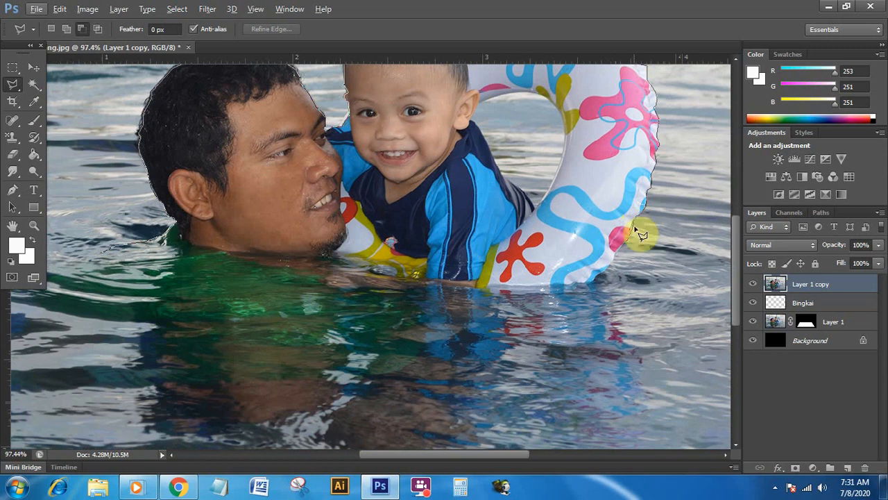
pyautogui.click(623, 254)
pyautogui.click(618, 255)
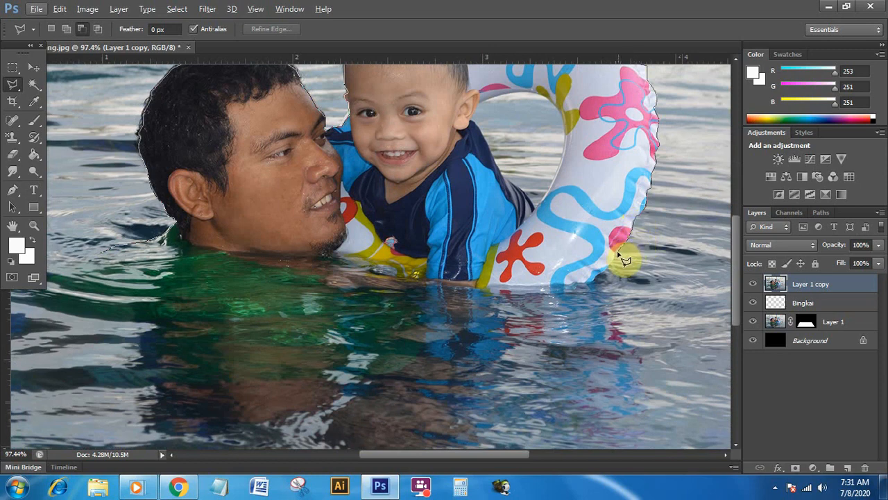
pyautogui.click(614, 259)
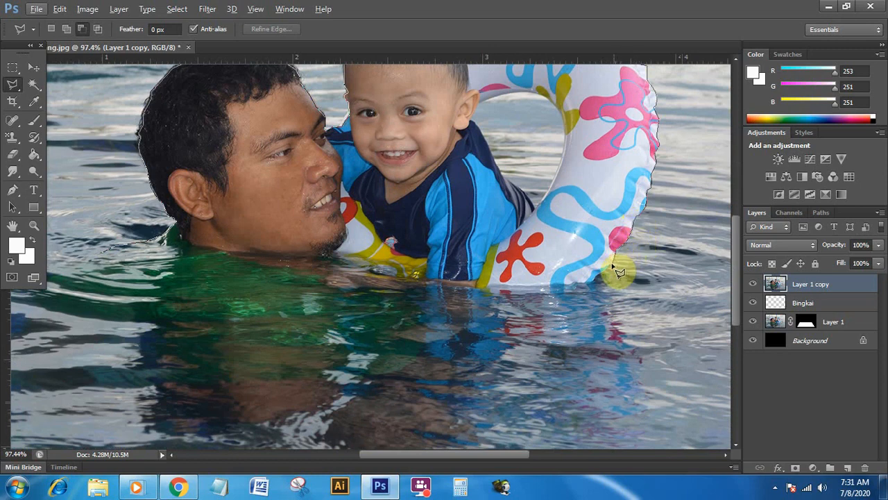
pyautogui.click(603, 276)
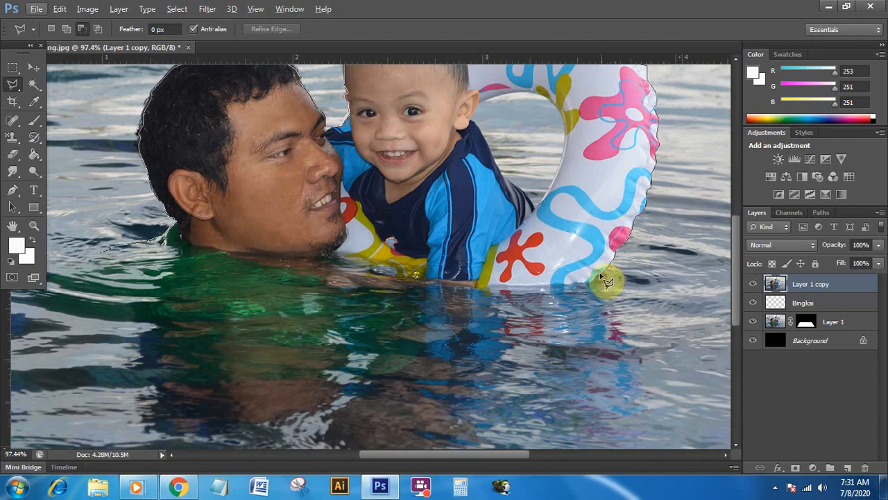
pyautogui.click(597, 279)
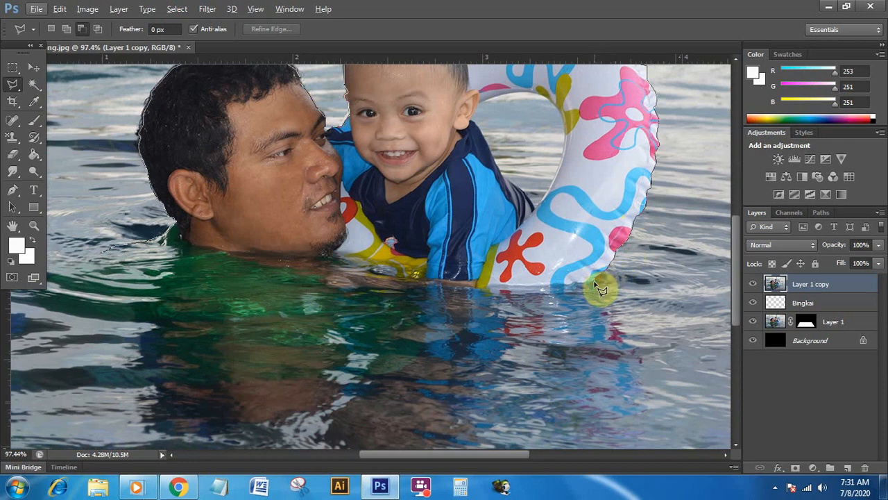
pyautogui.click(591, 284)
# Run the lasso outline straight along the waterline below the swimmers and close it behind the man
pyautogui.click(314, 276)
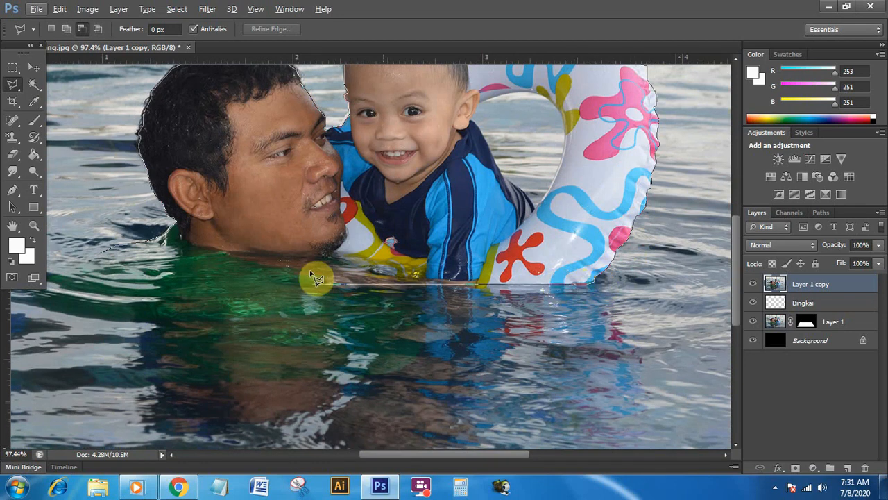
pyautogui.click(127, 261)
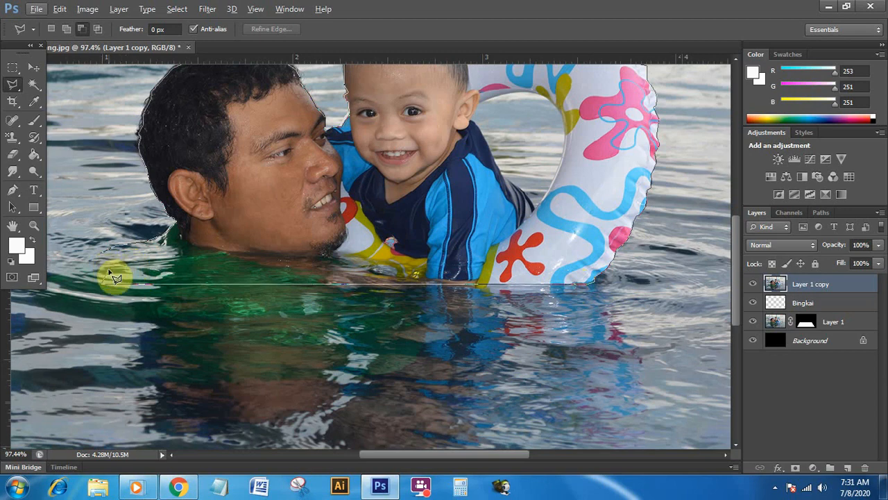
pyautogui.click(105, 257)
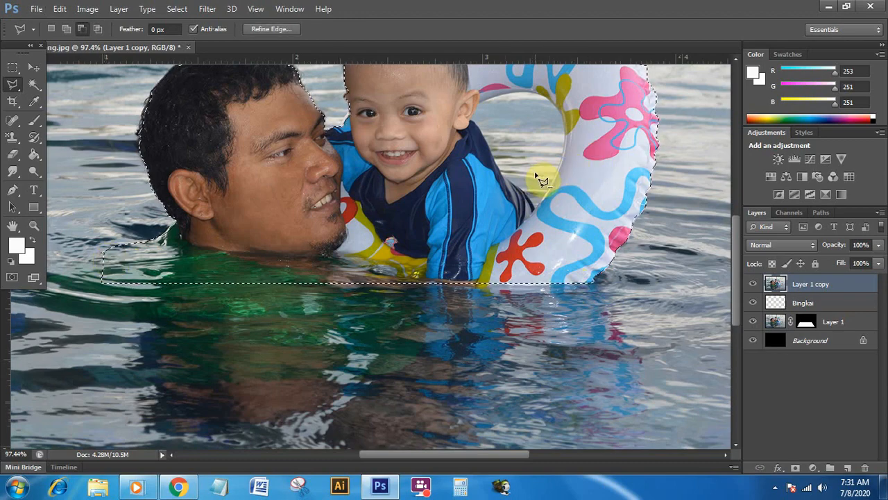
# Start a subtracting Polygonal Lasso outline below the boy's ear and trace along his shoulder and back toward the swim ring
pyautogui.moveTo(532, 153); pyautogui.dragTo(432, 275)
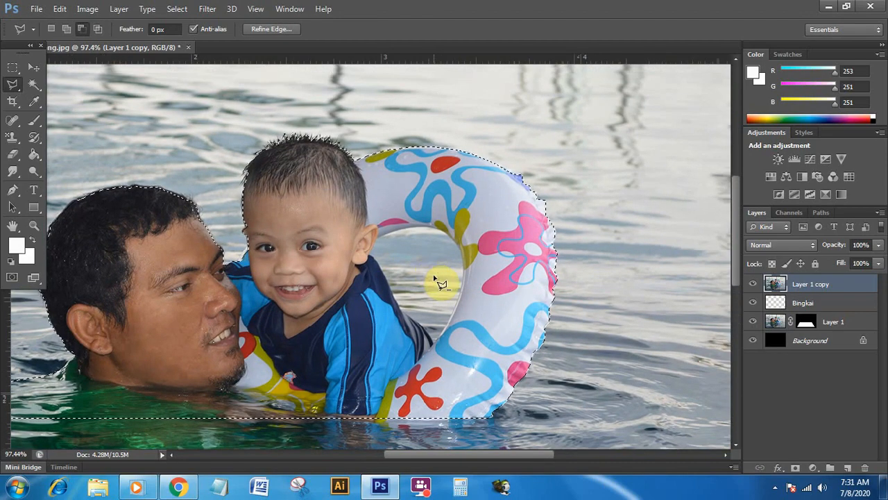
pyautogui.scroll(3, 432, 275)
pyautogui.scroll(1, 434, 279)
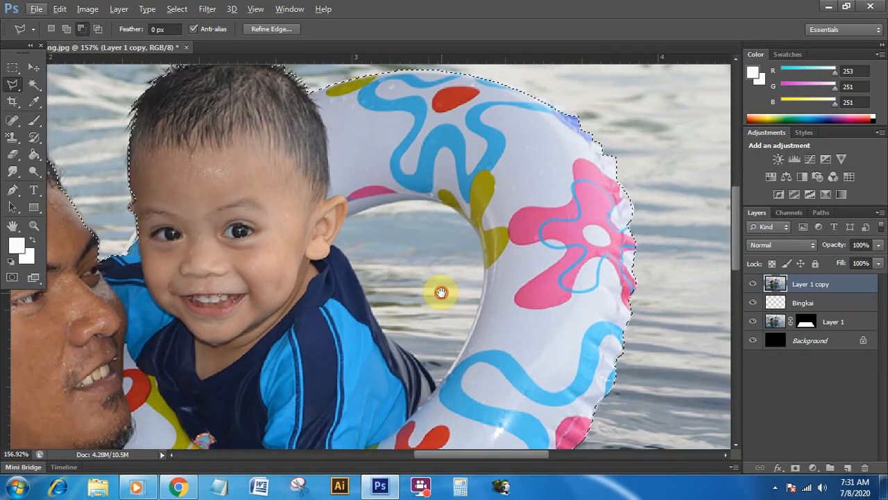
pyautogui.moveTo(442, 293); pyautogui.dragTo(561, 238)
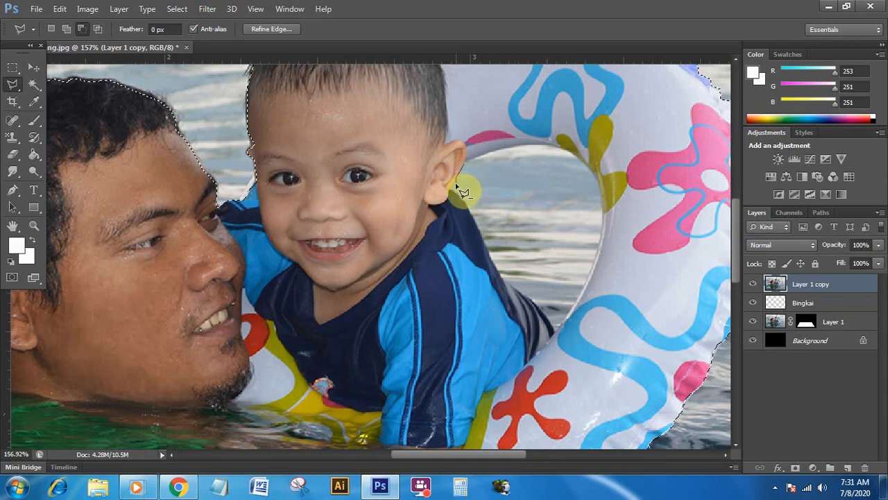
pyautogui.click(452, 182)
pyautogui.click(452, 192)
pyautogui.click(466, 201)
pyautogui.click(480, 233)
pyautogui.click(493, 257)
pyautogui.click(495, 267)
pyautogui.click(504, 280)
pyautogui.click(515, 290)
pyautogui.click(531, 300)
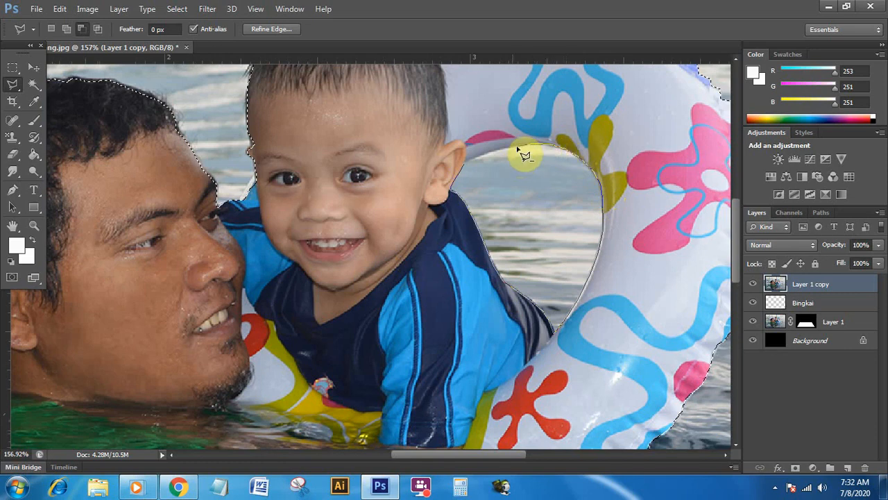
# Finish the outline along the ring's upper inner edge and close it at the ear, subtracting the enclosed water from the selection
pyautogui.click(516, 145)
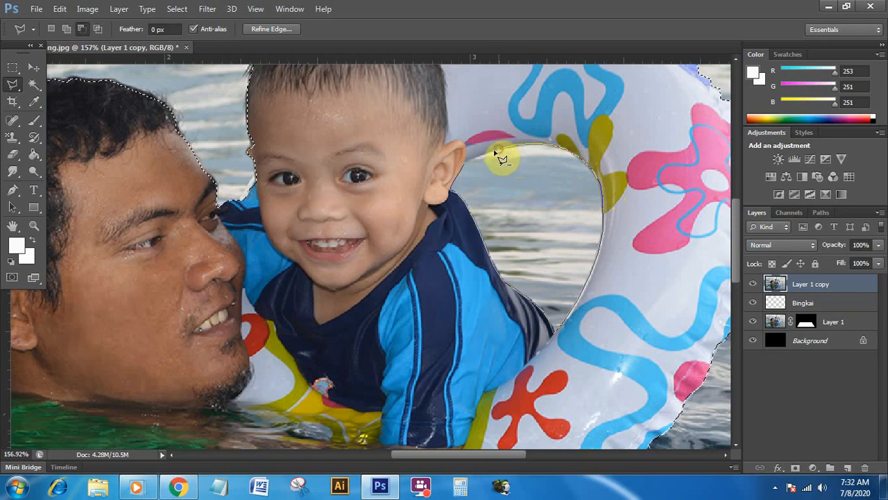
pyautogui.click(465, 168)
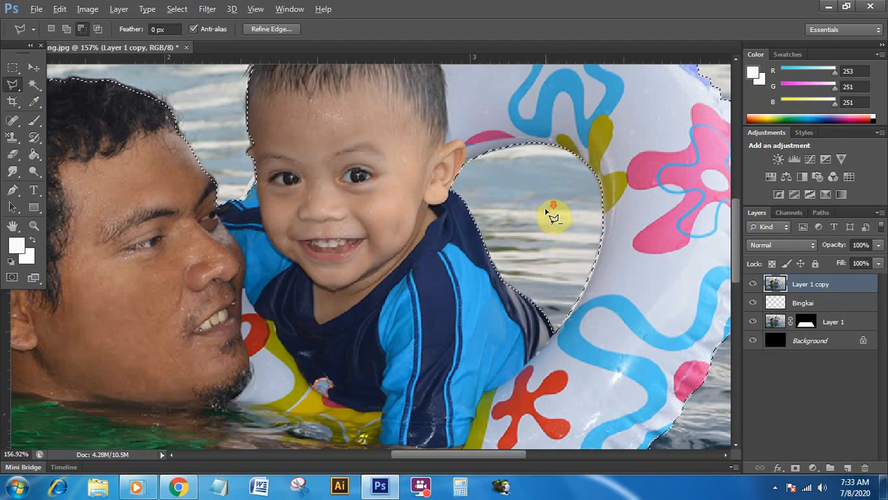
# Try masking Layer 1 copy with the unrefined selection, and undo the mask
pyautogui.scroll(-3, 553, 213)
pyautogui.scroll(-3, 554, 213)
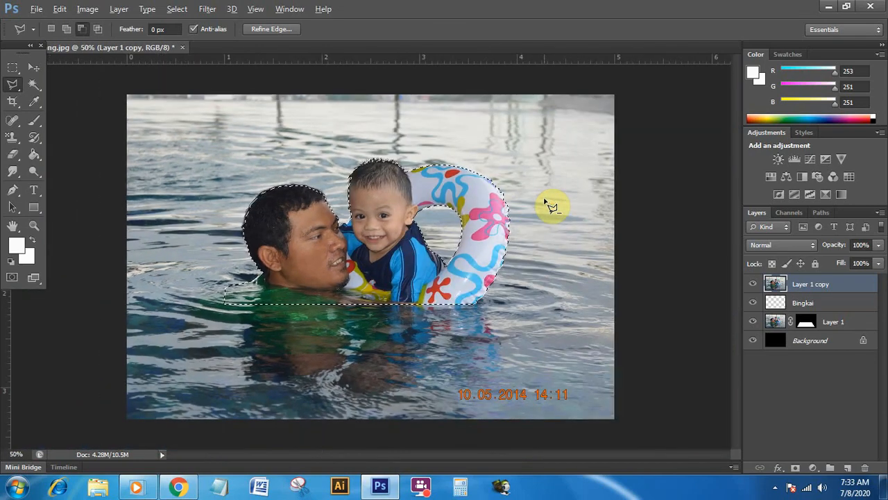
pyautogui.click(796, 470)
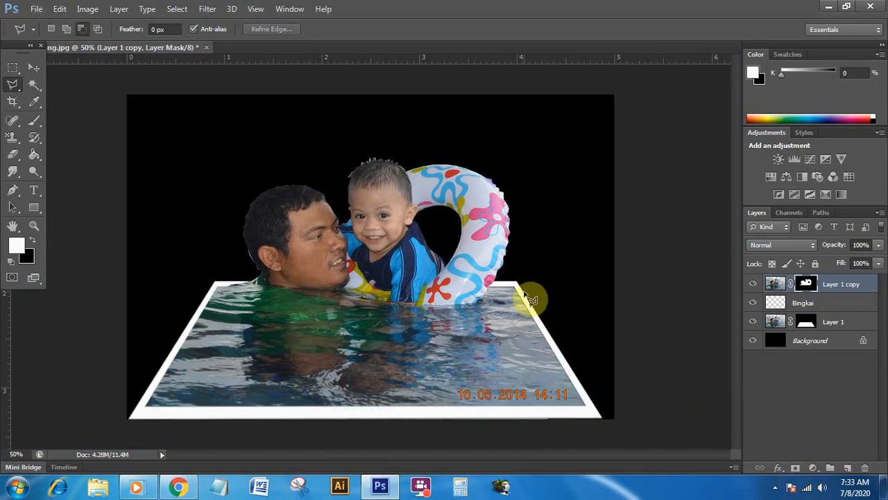
pyautogui.hotkey('ctrl', 'z')
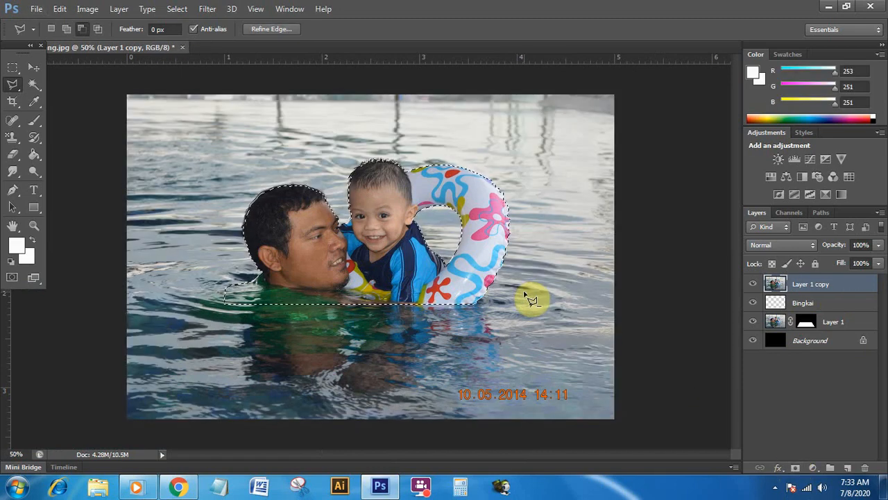
# Refine the selection's edge with Smart Radius enabled and a radius of 5.8 px
pyautogui.click(177, 10)
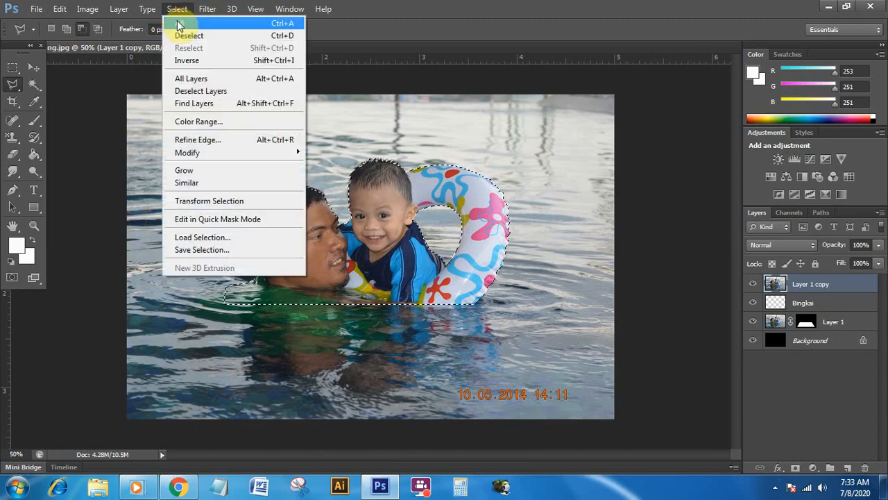
pyautogui.click(233, 139)
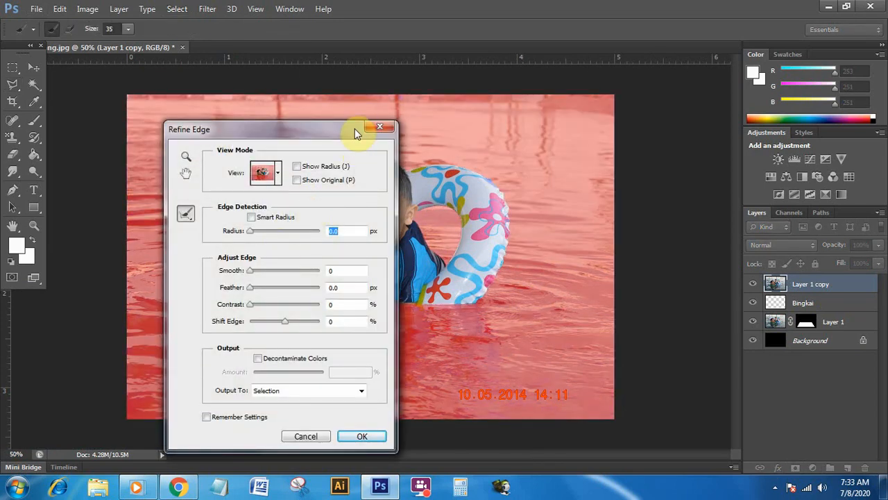
pyautogui.moveTo(355, 134); pyautogui.dragTo(667, 150)
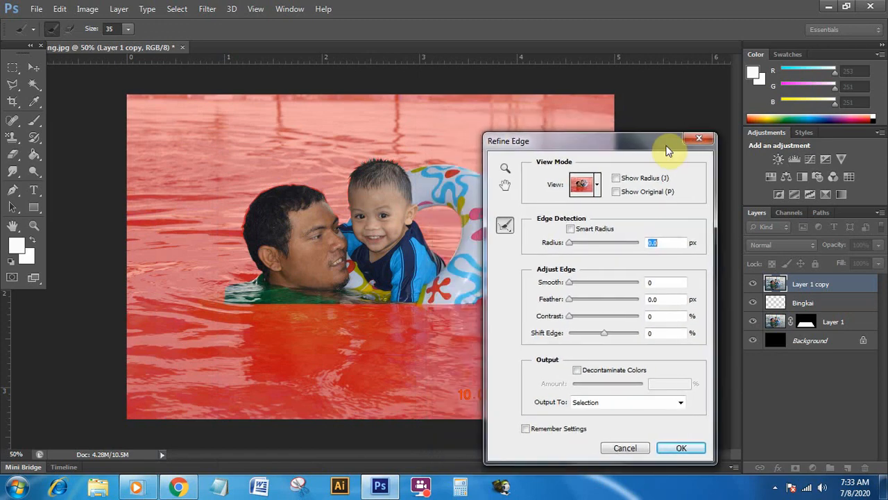
pyautogui.click(571, 230)
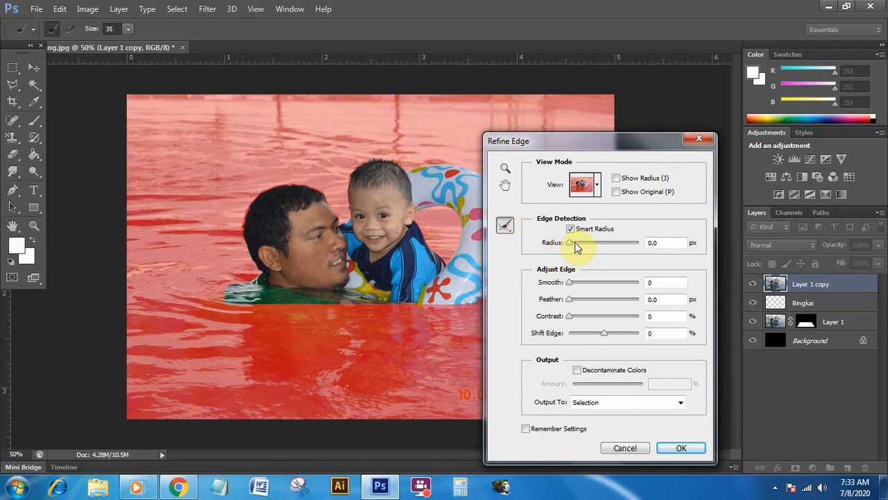
pyautogui.click(575, 243)
pyautogui.moveTo(575, 243); pyautogui.dragTo(584, 247)
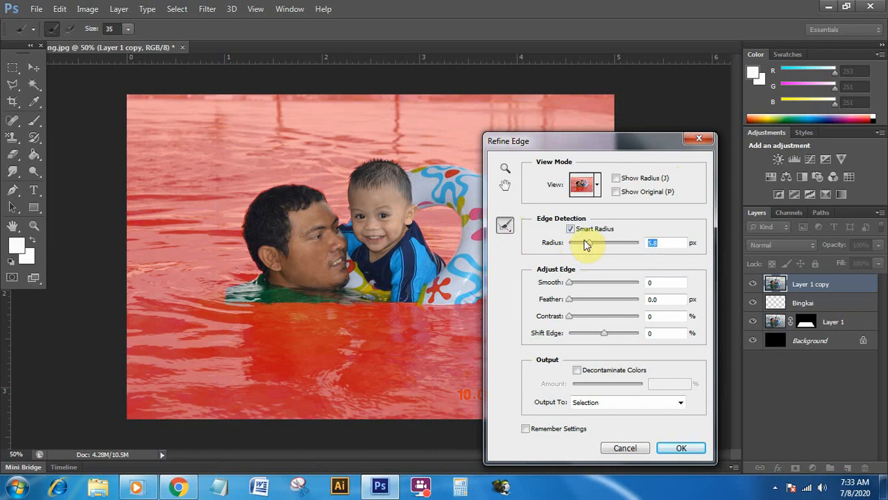
# Set the edge refinement to Smooth 13, Feather 2.8 px and Contrast 18%, increase the radius slightly, and apply it
pyautogui.click(578, 284)
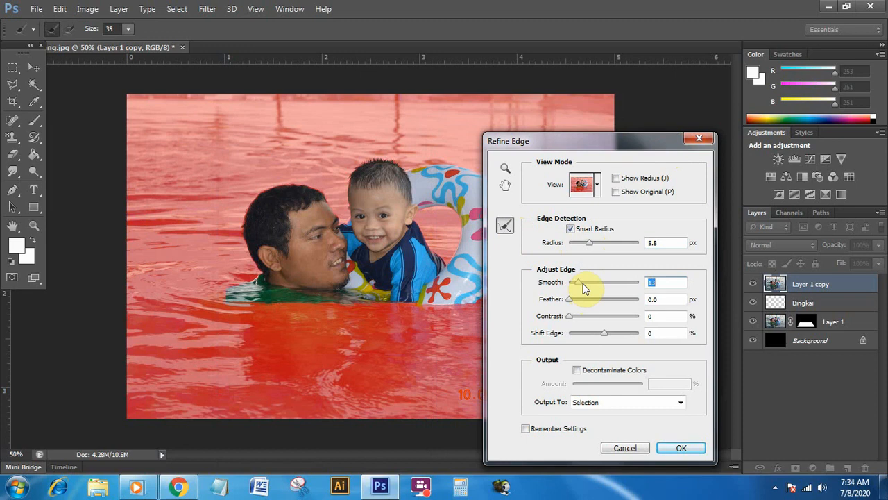
pyautogui.click(579, 300)
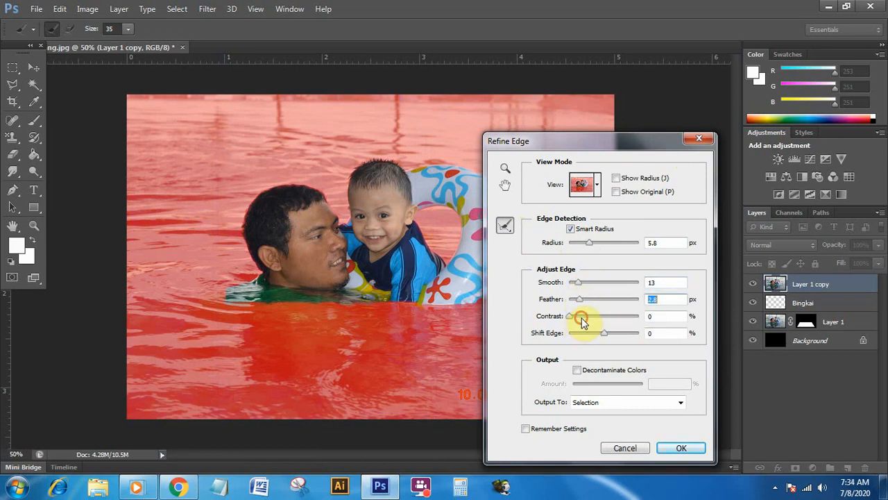
pyautogui.click(582, 318)
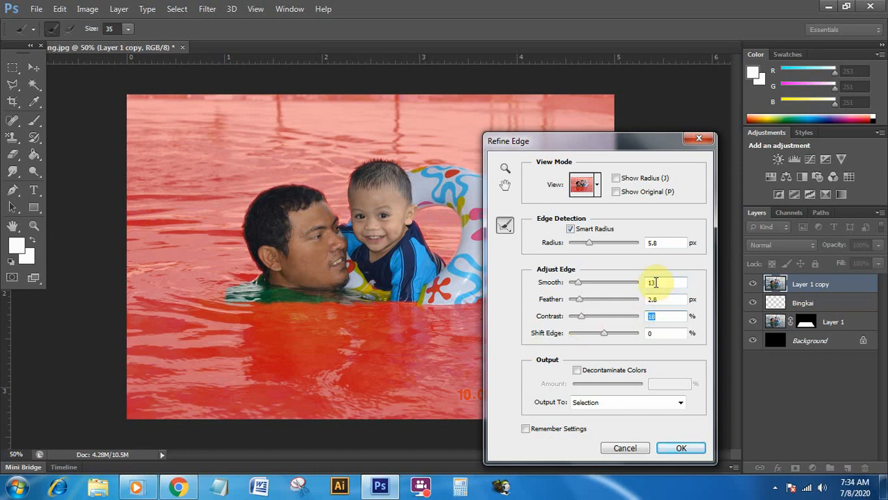
pyautogui.click(596, 243)
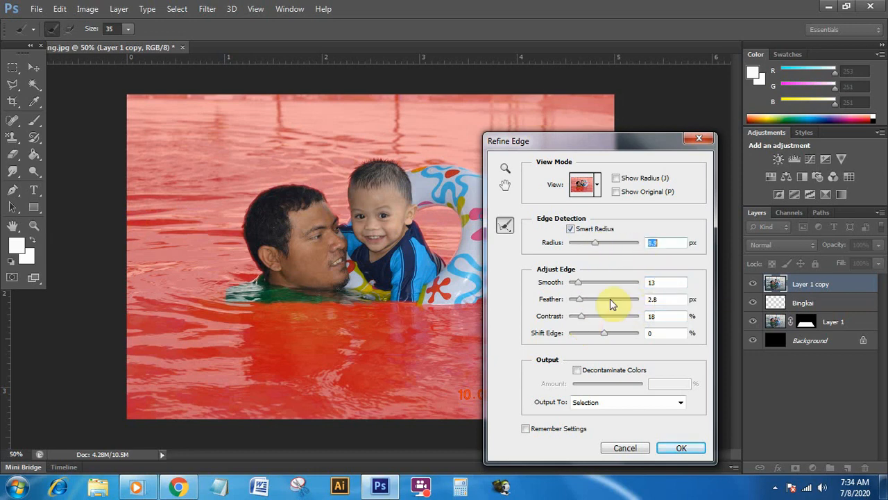
pyautogui.click(673, 447)
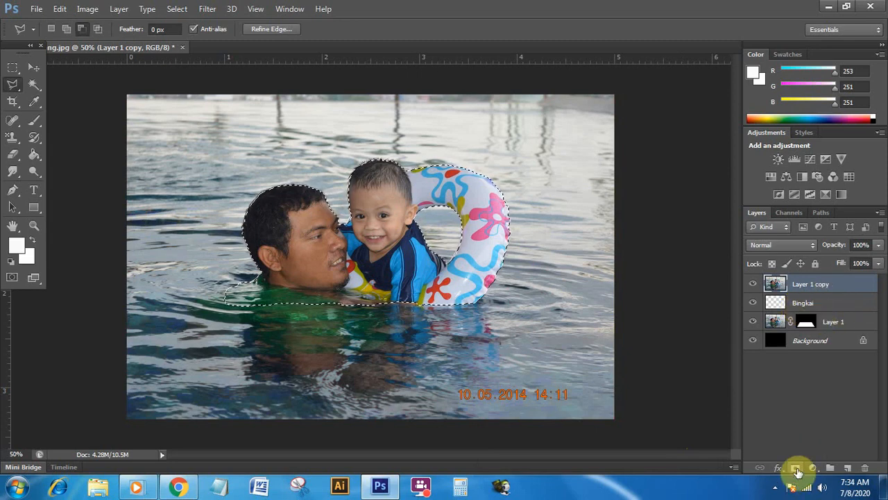
# Mask Layer 1 copy with the refined selection of the swimmers and swim ring
pyautogui.click(796, 469)
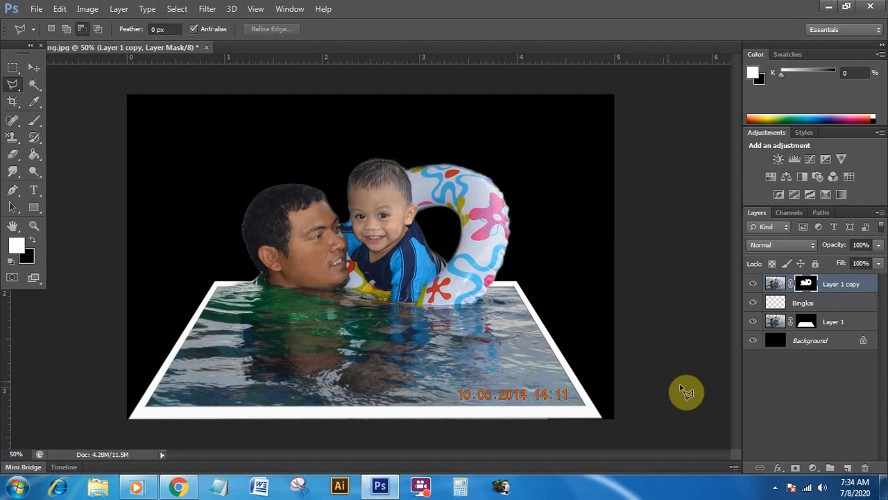
# Make the Background layer active and open the beach photo "yang tersisa" from the Folder Tutorial Photoshop CS6 folder
pyautogui.click(797, 345)
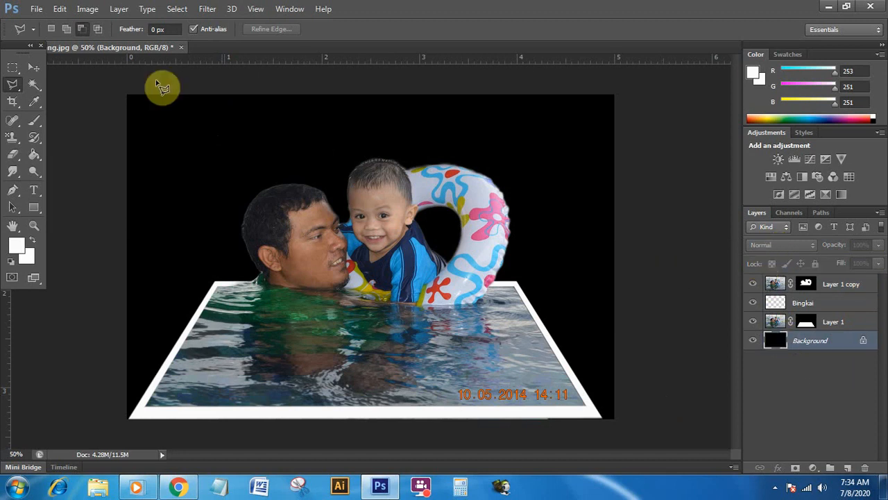
pyautogui.click(36, 9)
pyautogui.click(56, 40)
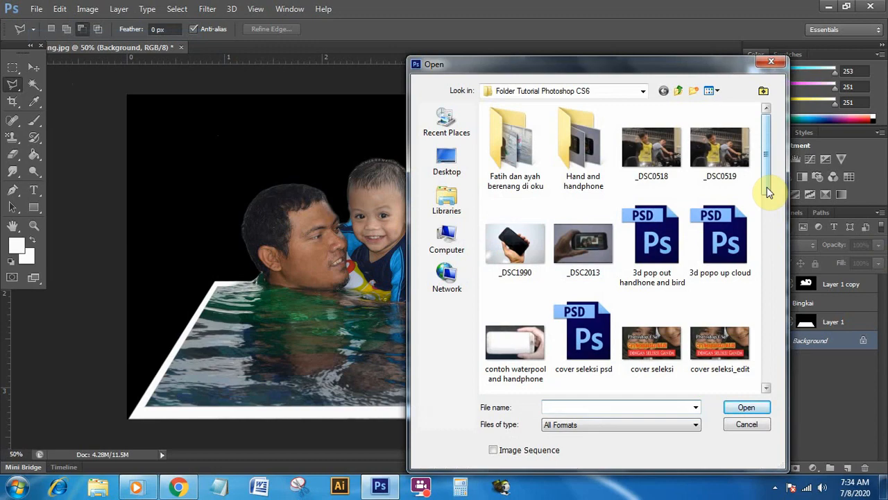
pyautogui.moveTo(767, 187); pyautogui.dragTo(801, 401)
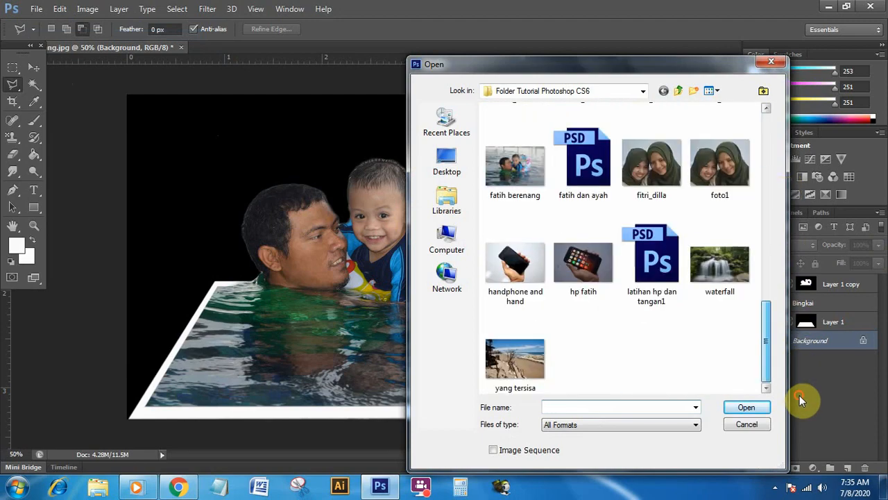
pyautogui.click(534, 366)
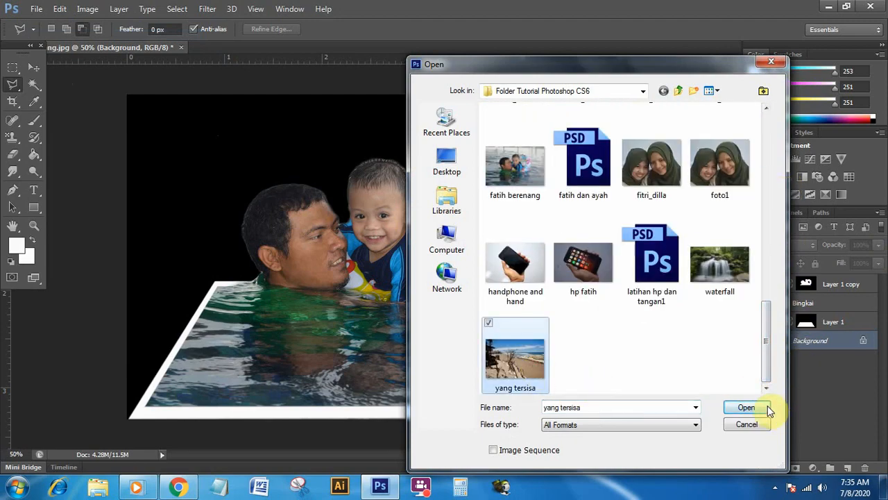
pyautogui.click(762, 409)
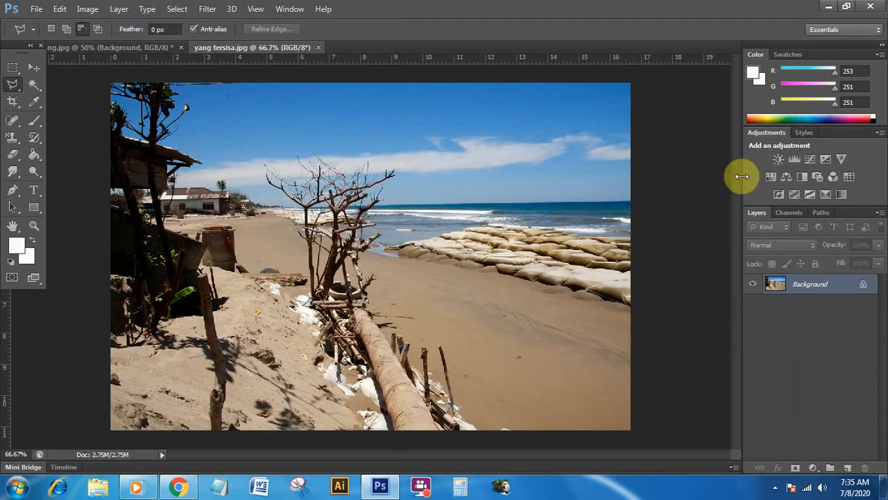
# Copy the beach photo into the swimming photo document beneath the masked layers, and close the beach photo's document
pyautogui.click(35, 69)
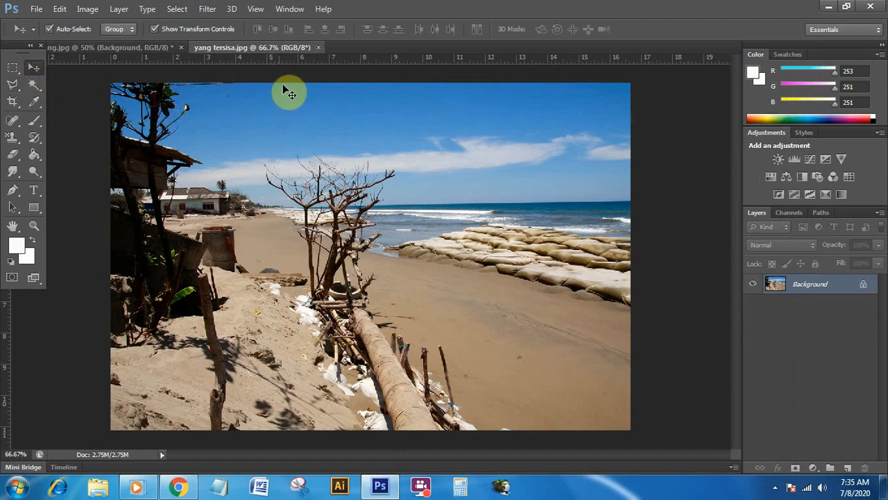
pyautogui.moveTo(269, 49); pyautogui.dragTo(559, 59)
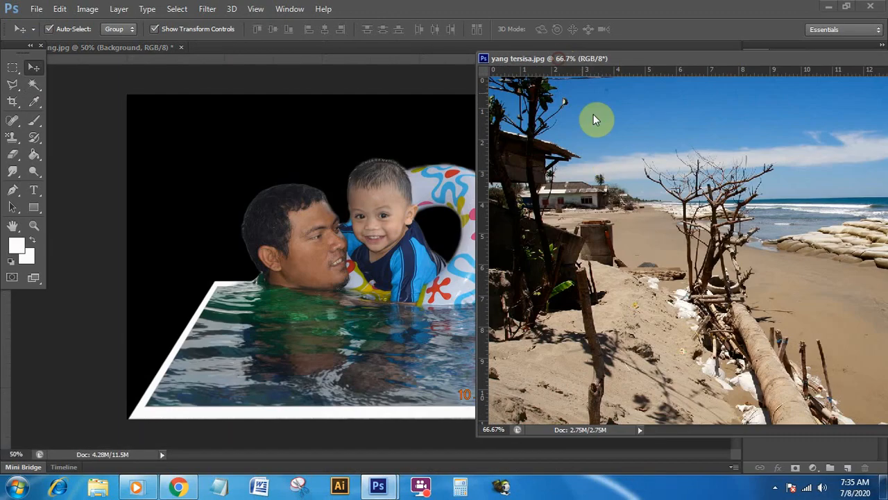
pyautogui.moveTo(586, 180); pyautogui.dragTo(245, 148)
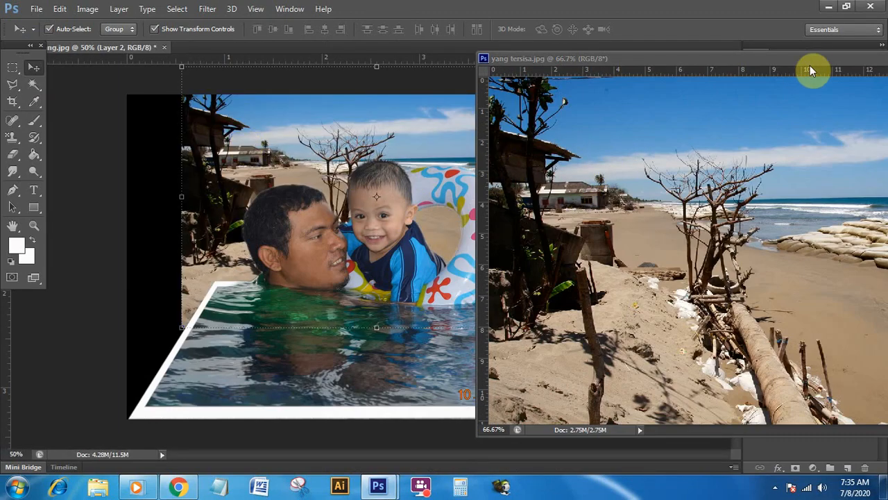
pyautogui.moveTo(818, 61); pyautogui.dragTo(367, 98)
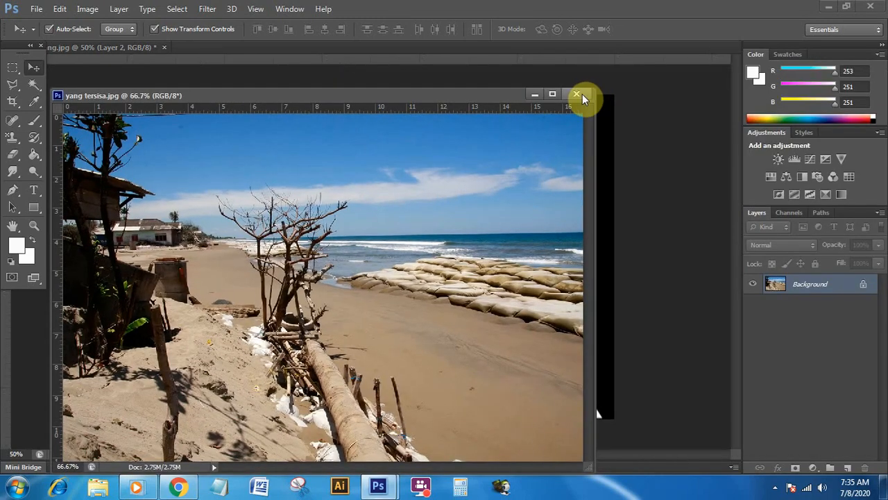
pyautogui.click(577, 95)
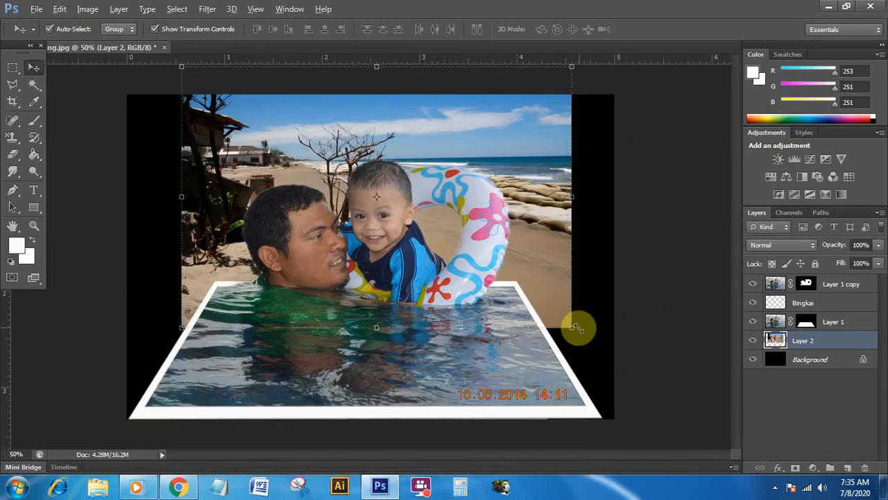
# Scale the beach layer to about 185%, position it to fill the canvas behind the swimmers, and apply the transformation
pyautogui.moveTo(573, 327); pyautogui.dragTo(663, 419)
pyautogui.moveTo(597, 288); pyautogui.dragTo(571, 325)
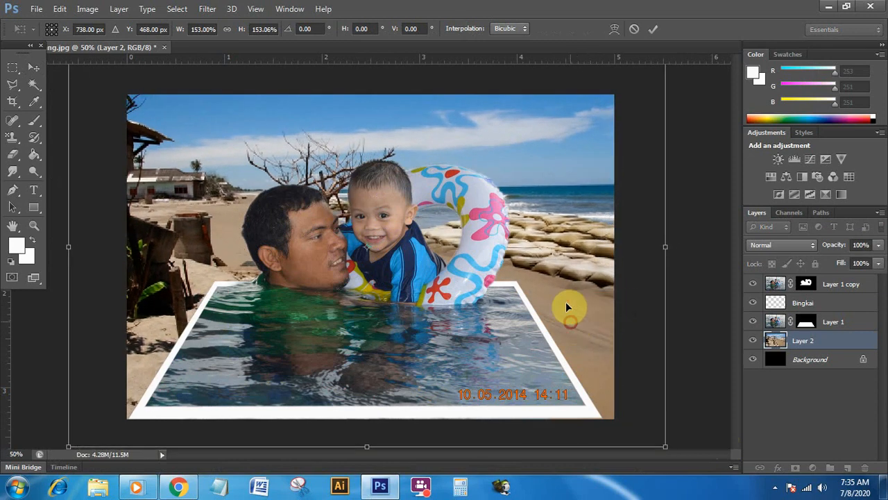
pyautogui.moveTo(567, 292); pyautogui.dragTo(541, 237)
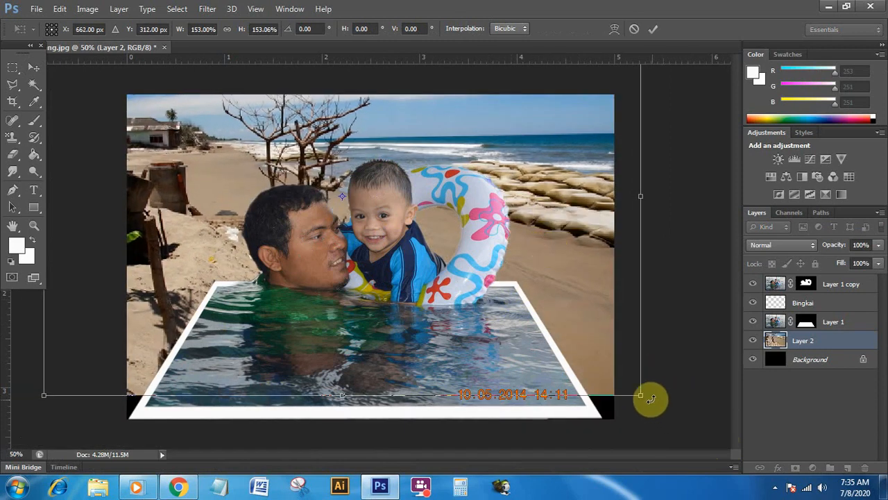
pyautogui.moveTo(640, 397); pyautogui.dragTo(703, 438)
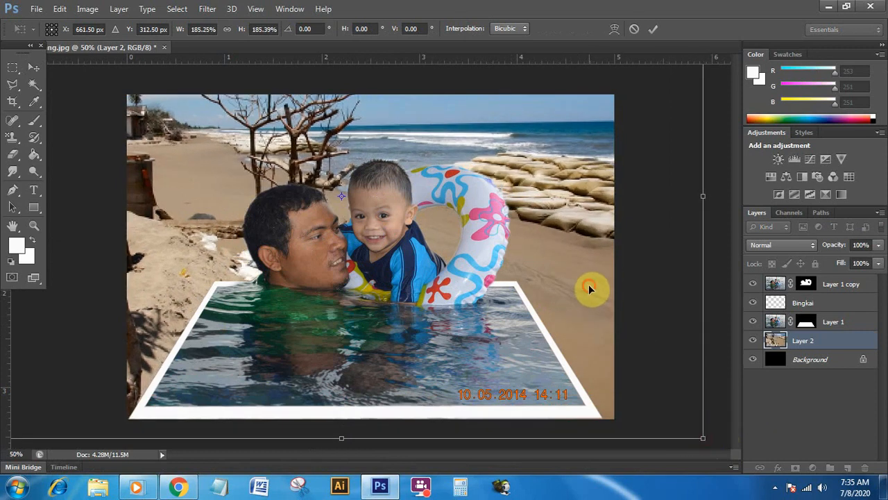
pyautogui.moveTo(589, 289); pyautogui.dragTo(538, 300)
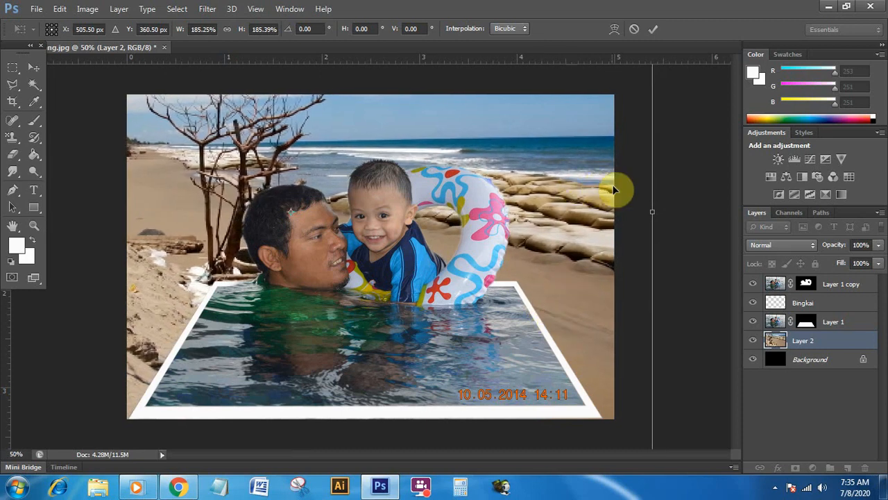
pyautogui.click(653, 30)
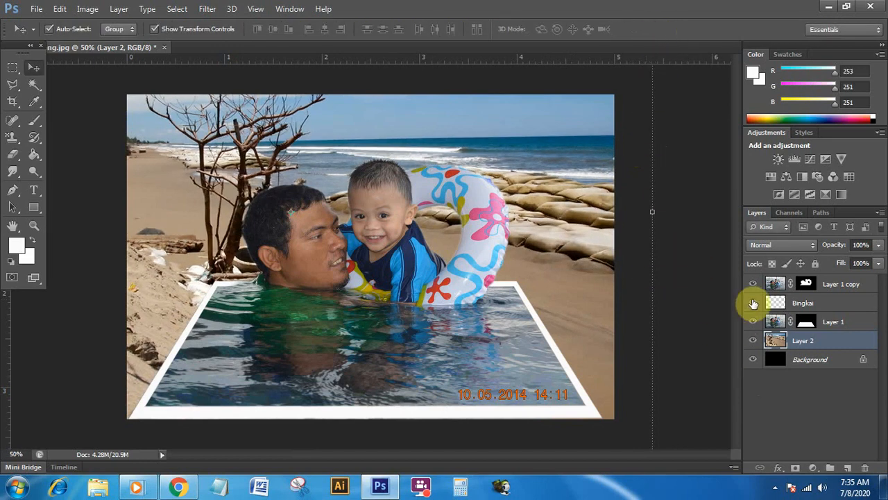
# Apply a Motion Blur to the beach layer with an angle of 0° and a distance of 255 pixels
pyautogui.click(208, 13)
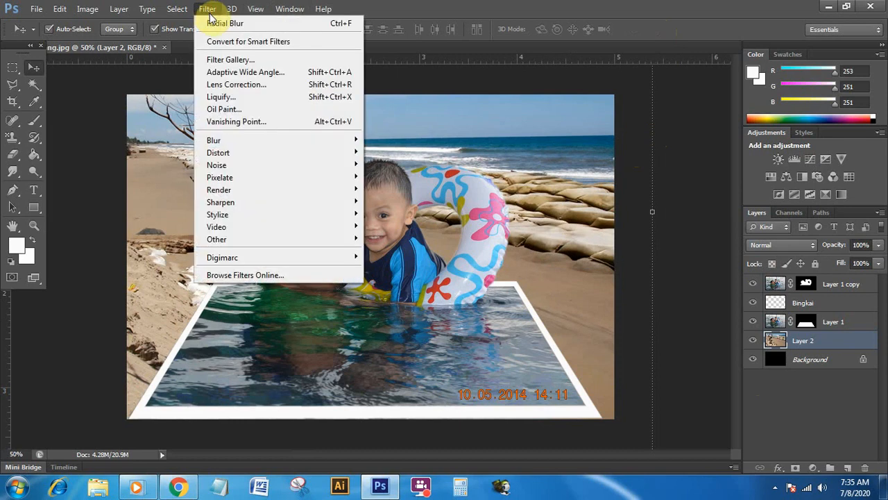
pyautogui.moveTo(288, 151)
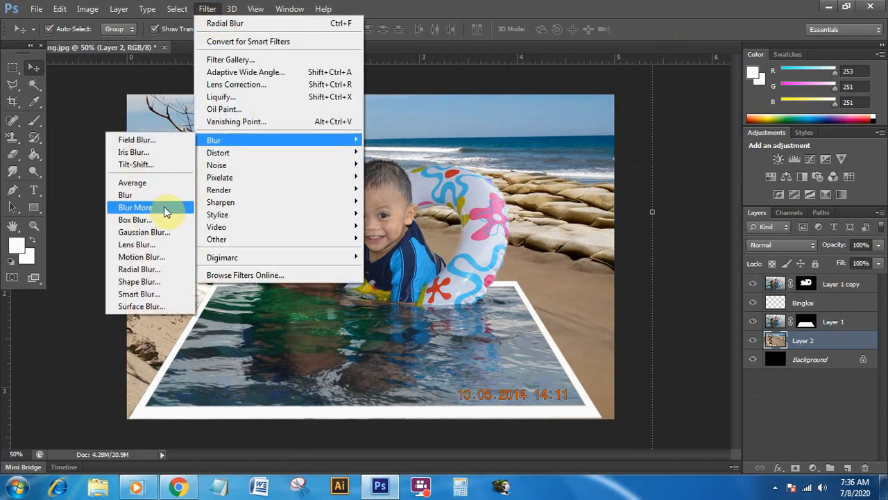
pyautogui.click(164, 258)
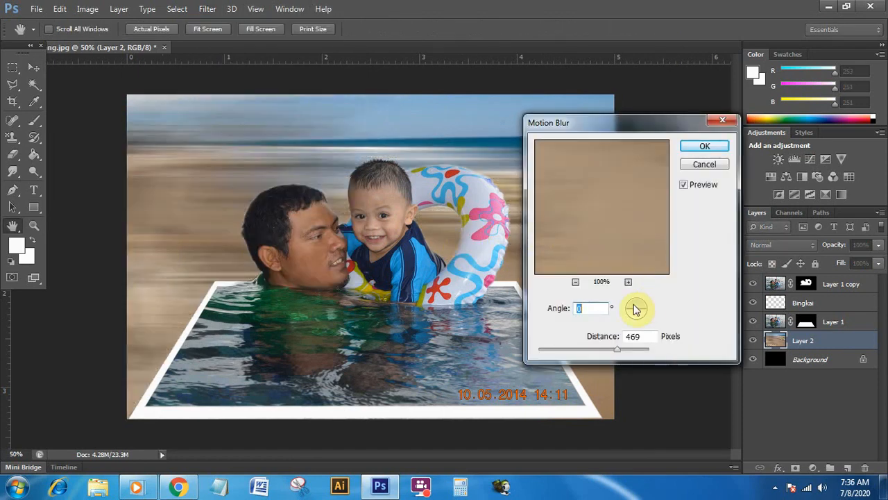
pyautogui.click(627, 351)
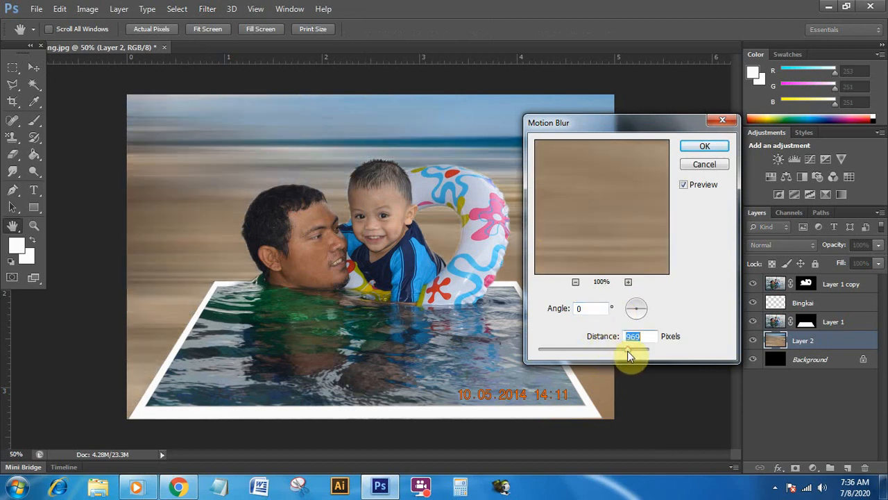
pyautogui.click(617, 349)
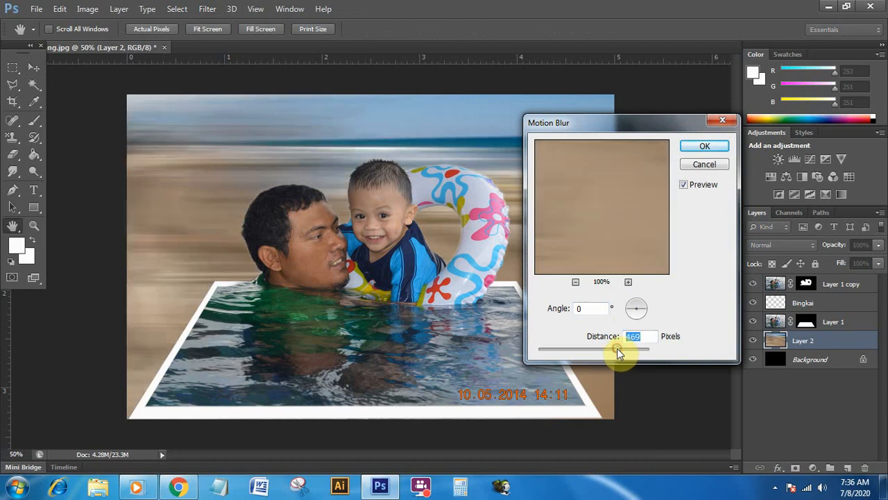
pyautogui.moveTo(620, 354); pyautogui.dragTo(605, 352)
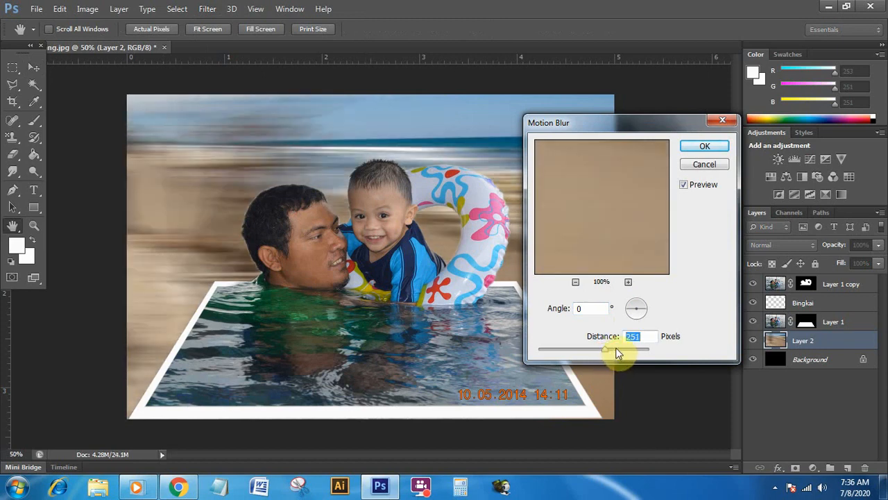
pyautogui.click(617, 351)
pyautogui.moveTo(623, 346); pyautogui.dragTo(574, 354)
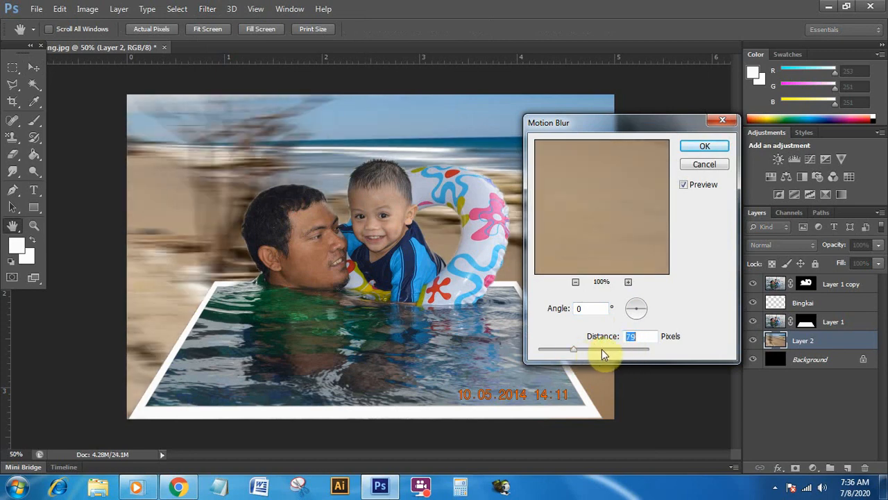
pyautogui.click(590, 349)
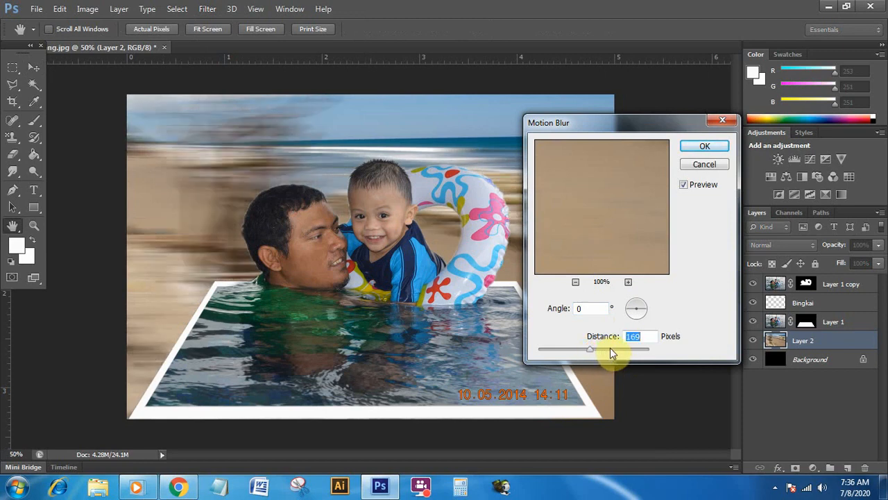
pyautogui.click(605, 349)
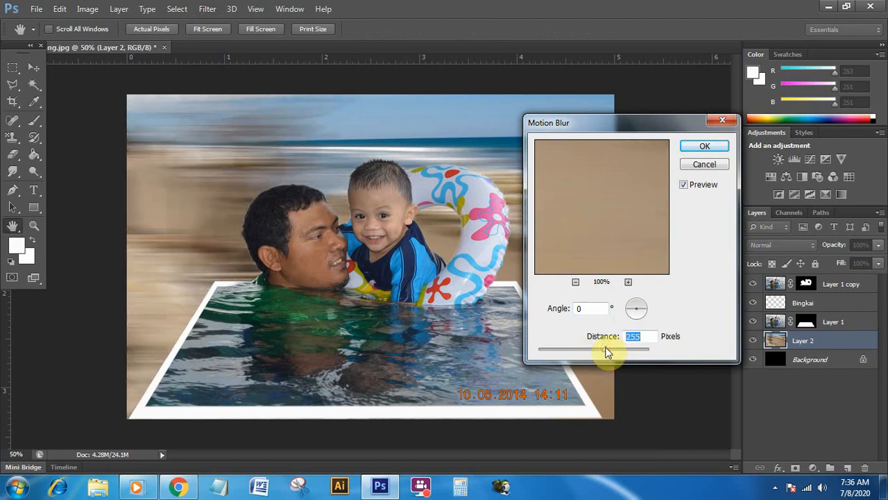
pyautogui.click(704, 146)
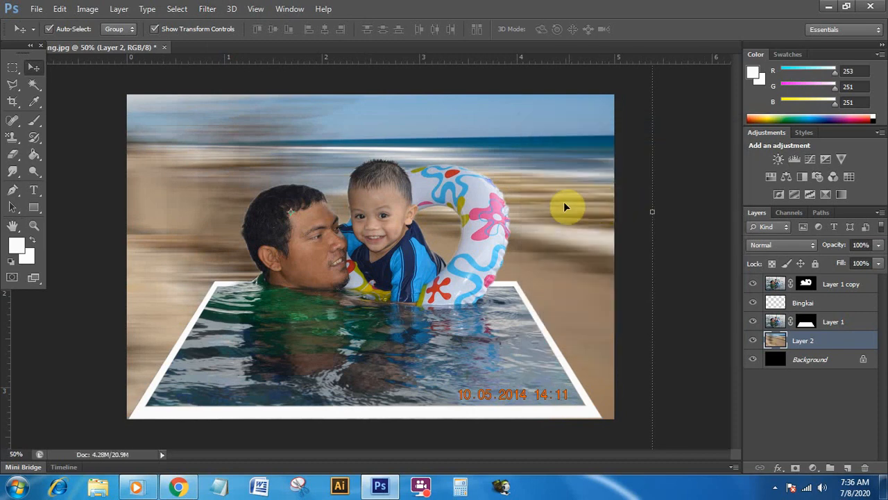
# Shift the blurred beach layer and enlarge it to about 126% so that it covers the black strip beside it
pyautogui.moveTo(312, 153)
pyautogui.mouseDown()
pyautogui.moveTo(537, 127)
pyautogui.moveTo(396, 146)
pyautogui.moveTo(324, 143)
pyautogui.mouseUp()
pyautogui.moveTo(493, 139); pyautogui.dragTo(490, 119)
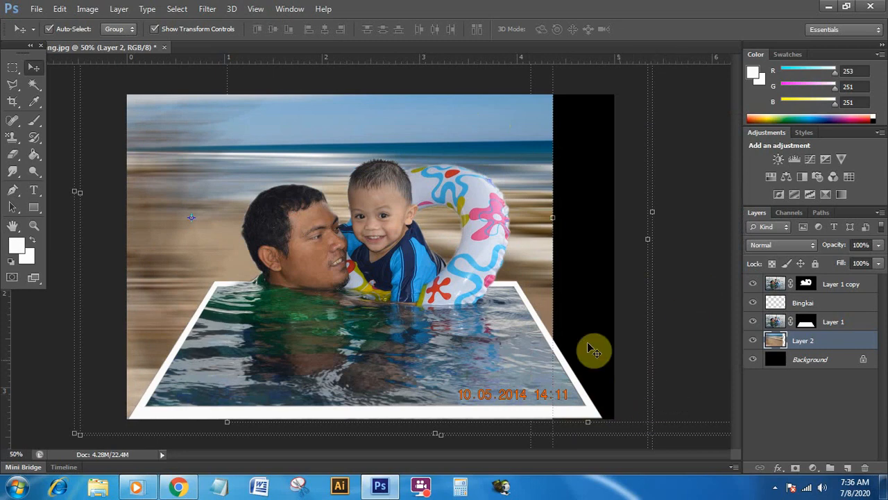
pyautogui.scroll(1, 397, 239)
pyautogui.scroll(-1, 397, 240)
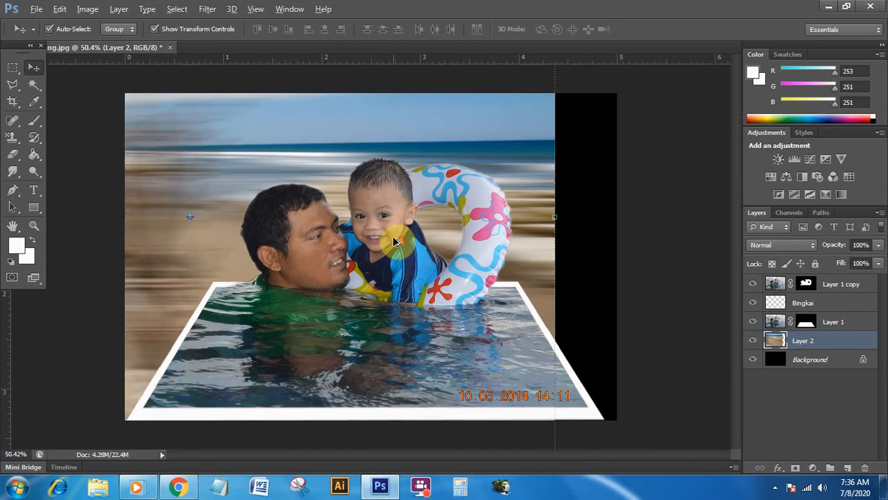
pyautogui.scroll(-2, 397, 240)
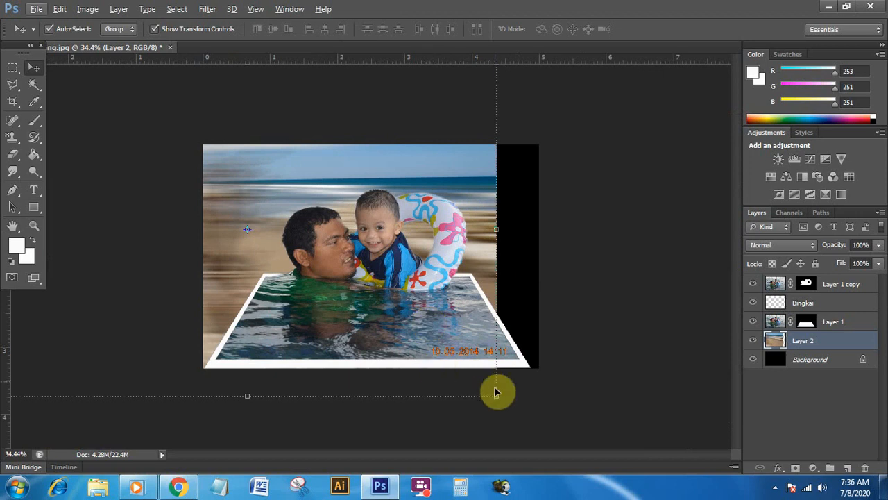
pyautogui.moveTo(496, 397); pyautogui.dragTo(582, 408)
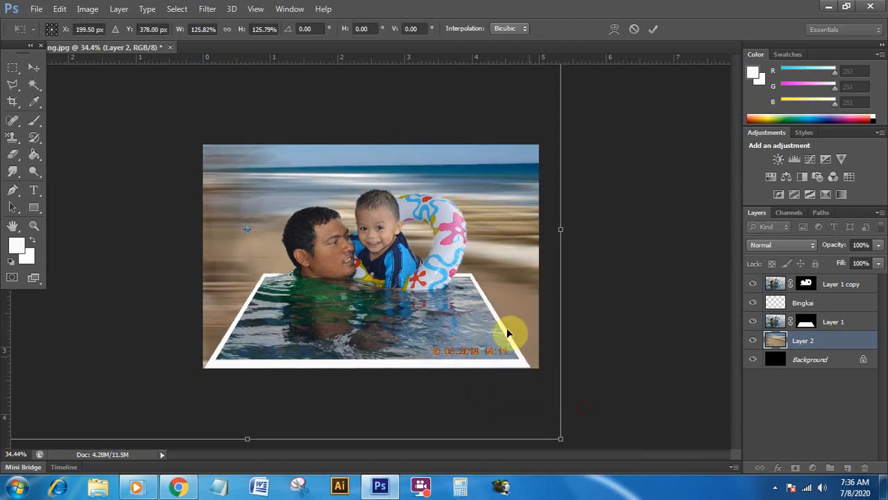
pyautogui.moveTo(518, 179); pyautogui.dragTo(496, 194)
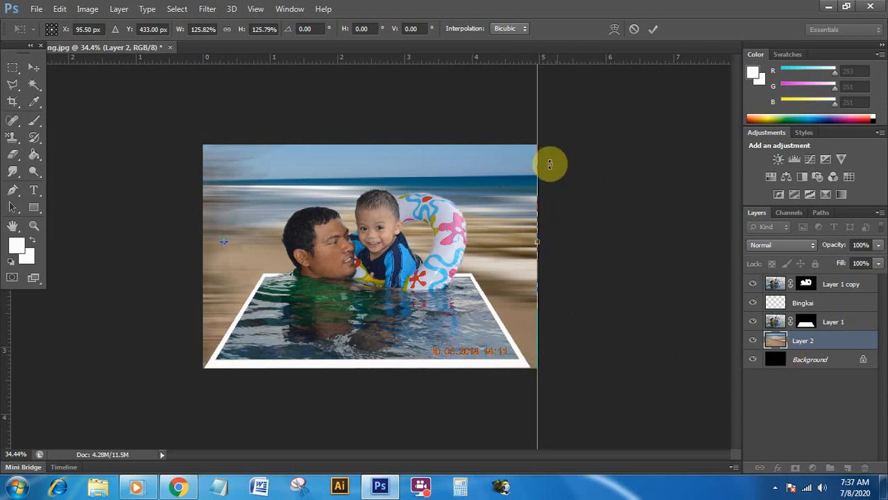
# Enlarge the beach layer to about 134%, lower it until more sky fills the background, apply the transformation and deselect the layer
pyautogui.scroll(2, 475, 181)
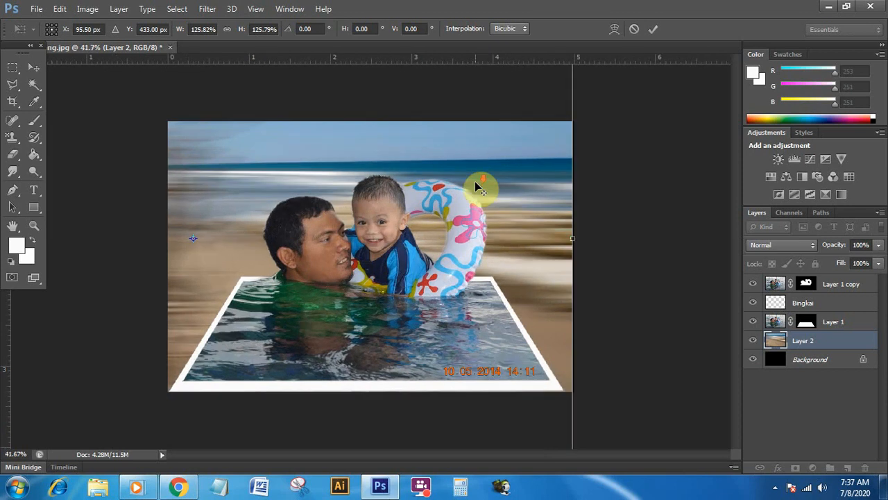
pyautogui.scroll(-3, 475, 181)
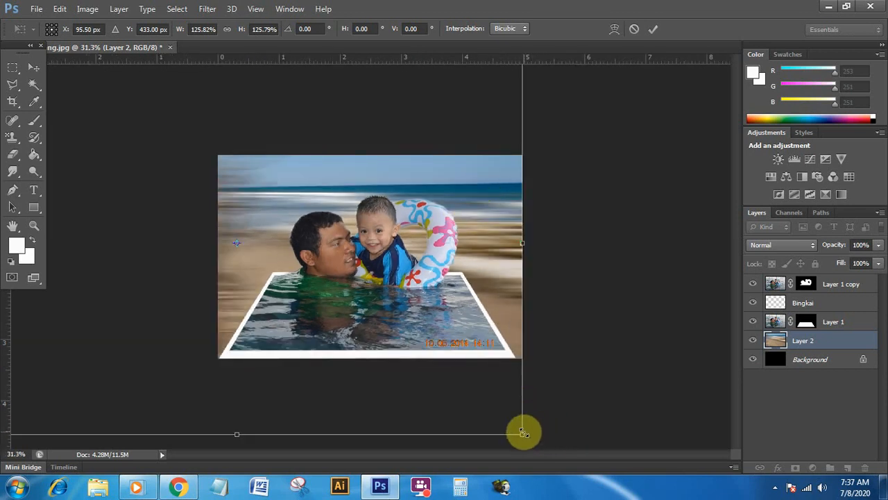
pyautogui.moveTo(524, 435); pyautogui.dragTo(540, 445)
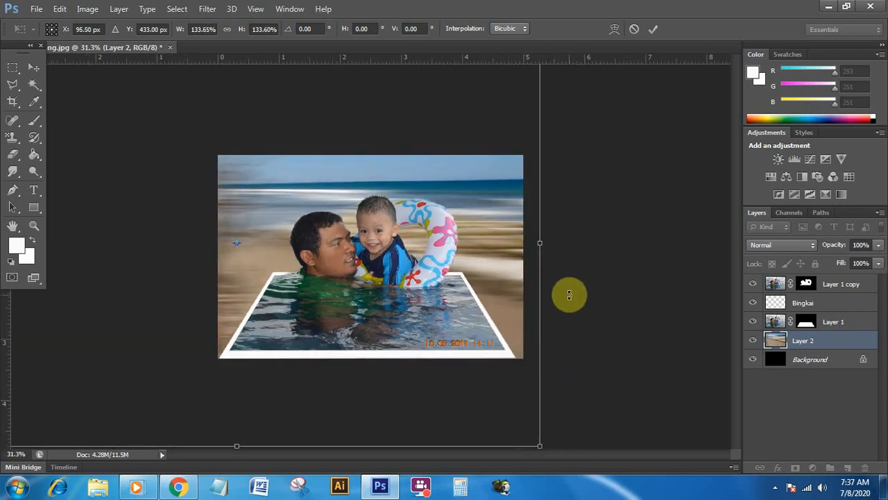
pyautogui.moveTo(491, 236); pyautogui.dragTo(504, 297)
pyautogui.moveTo(497, 262)
pyautogui.mouseDown()
pyautogui.moveTo(500, 299)
pyautogui.moveTo(491, 279)
pyautogui.moveTo(498, 288)
pyautogui.moveTo(505, 261)
pyautogui.moveTo(502, 269)
pyautogui.mouseUp()
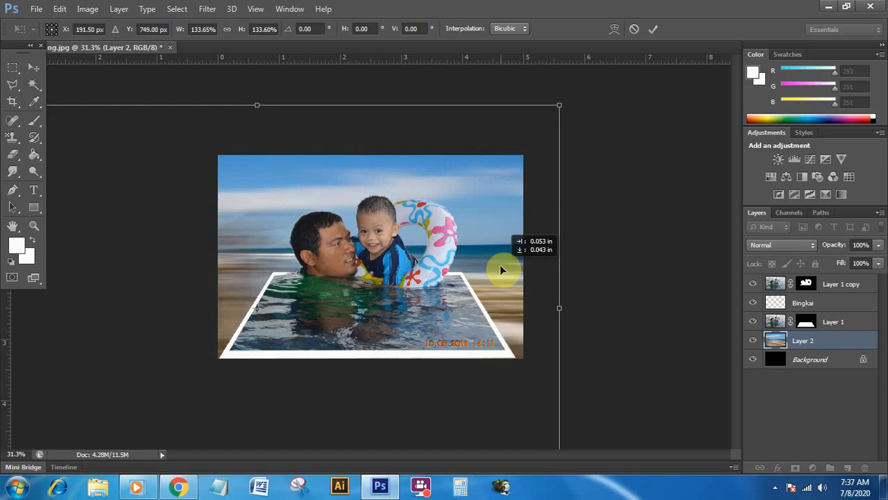
pyautogui.moveTo(500, 268); pyautogui.dragTo(500, 268)
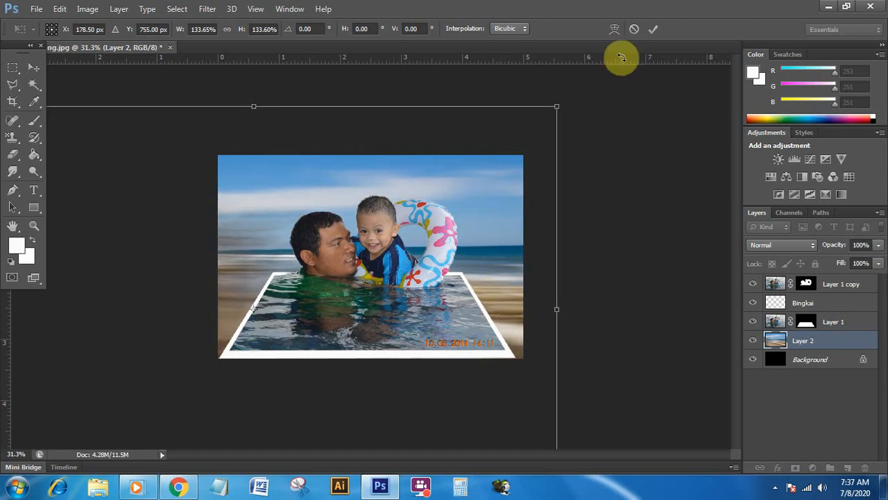
pyautogui.click(652, 29)
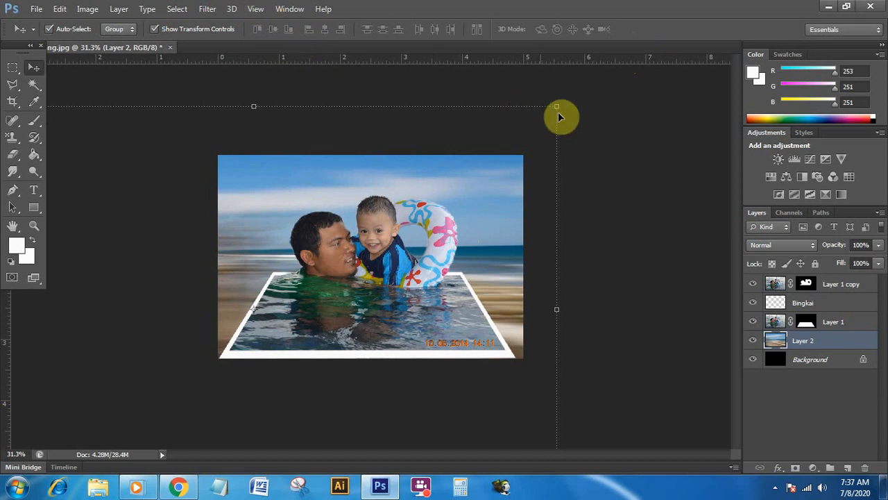
pyautogui.click(694, 124)
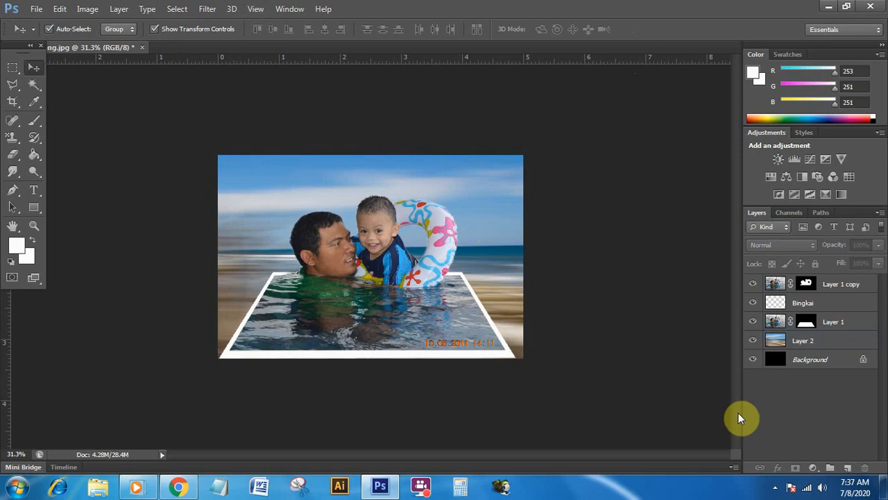
pyautogui.hotkey('ctrl', '0')
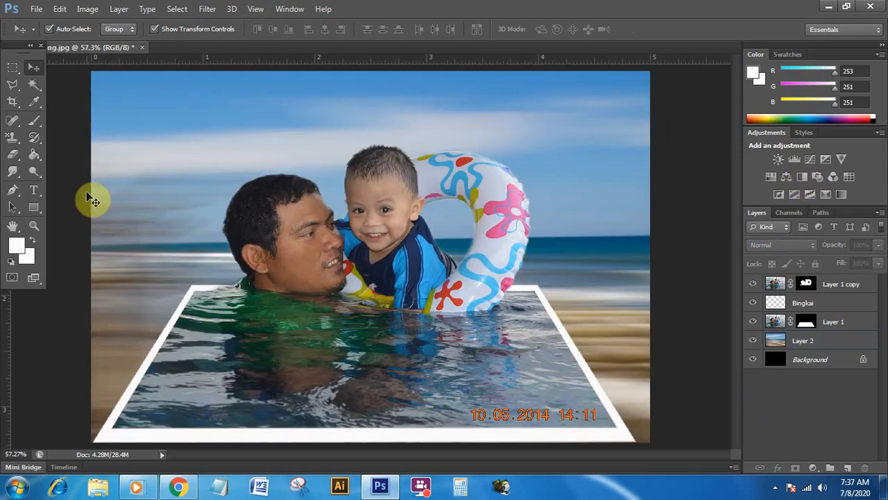